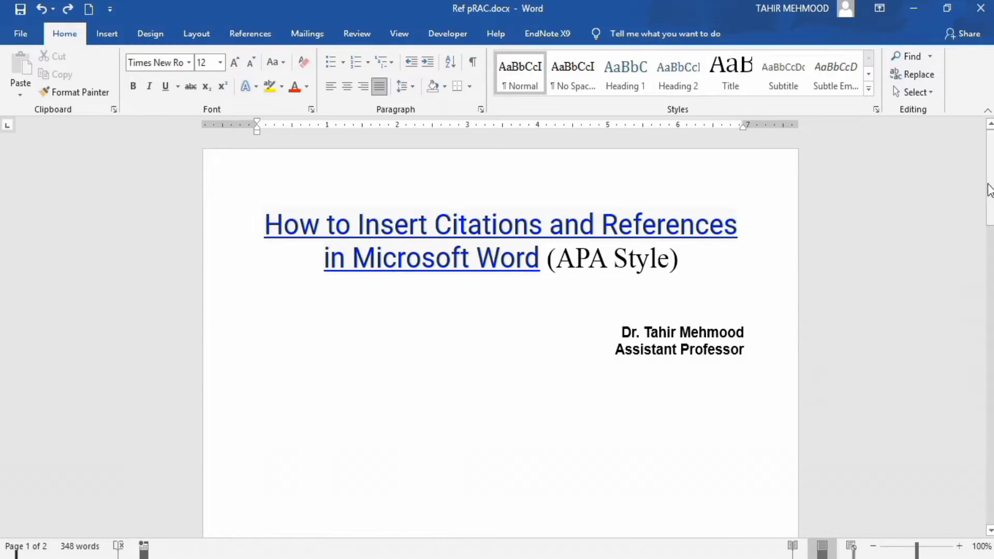
# Add a space after "health benefits" in the first sentence and set the document's citation style to APA Sixth Edition
pyautogui.moveTo(990, 188); pyautogui.dragTo(989, 401)
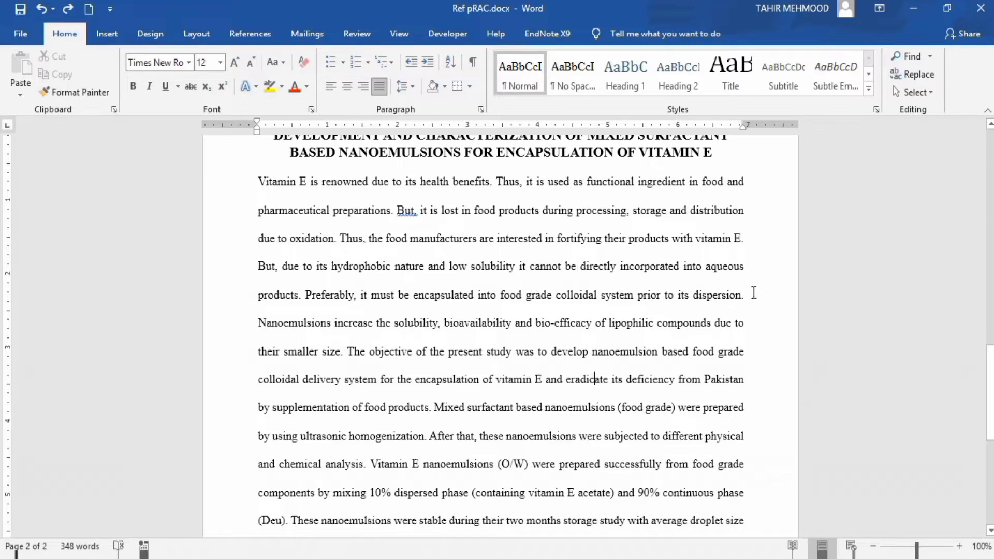
pyautogui.moveTo(990, 375); pyautogui.dragTo(990, 371)
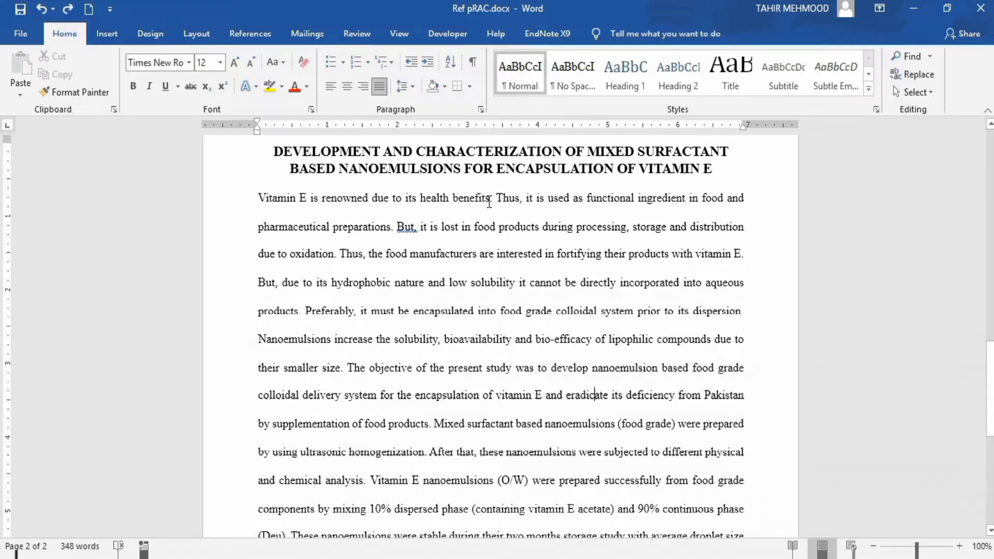
pyautogui.click(489, 201)
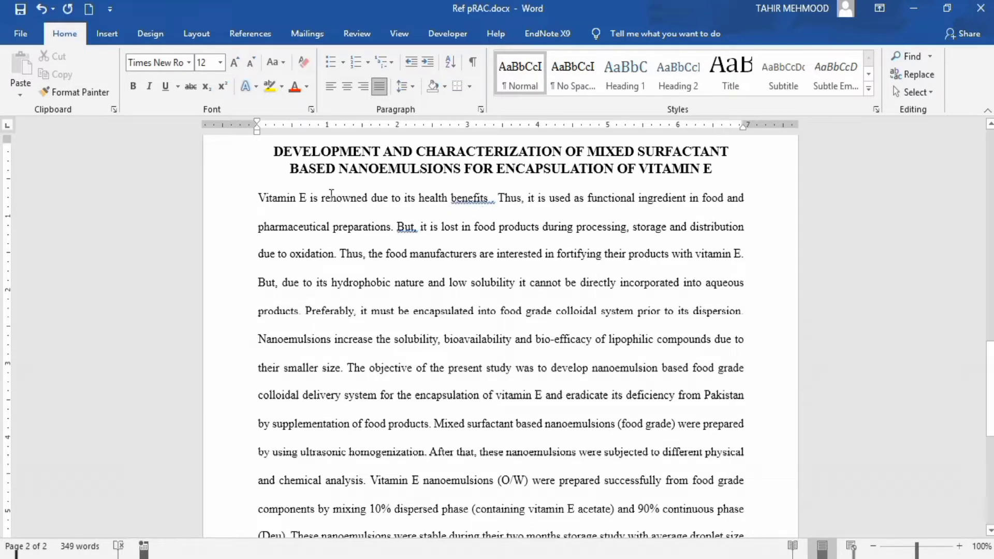
pyautogui.click(263, 37)
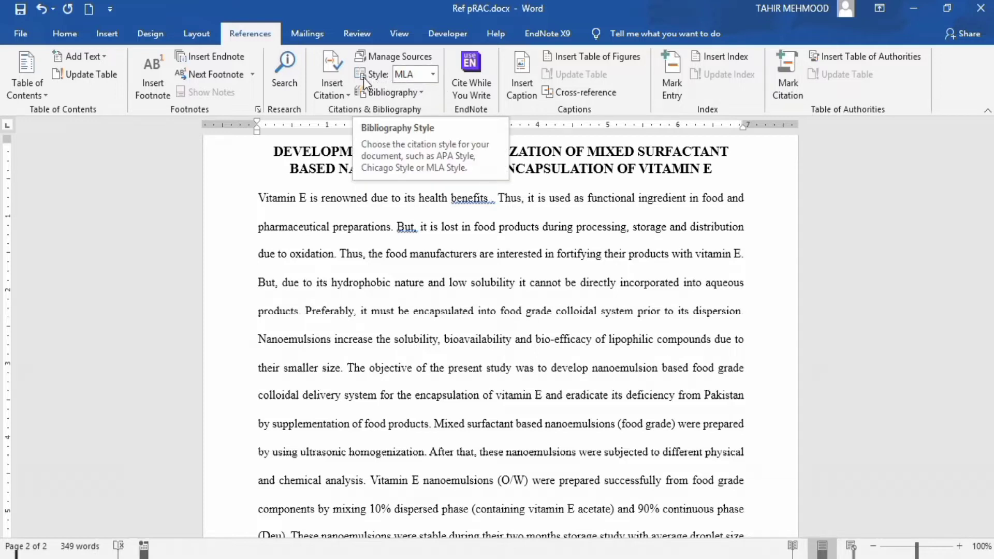
pyautogui.click(436, 75)
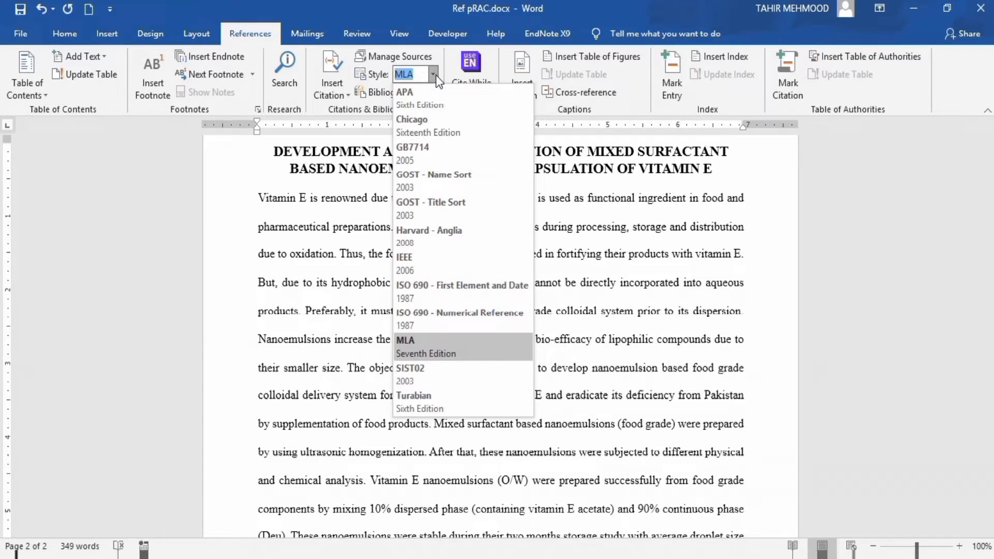
pyautogui.click(457, 101)
pyautogui.click(517, 198)
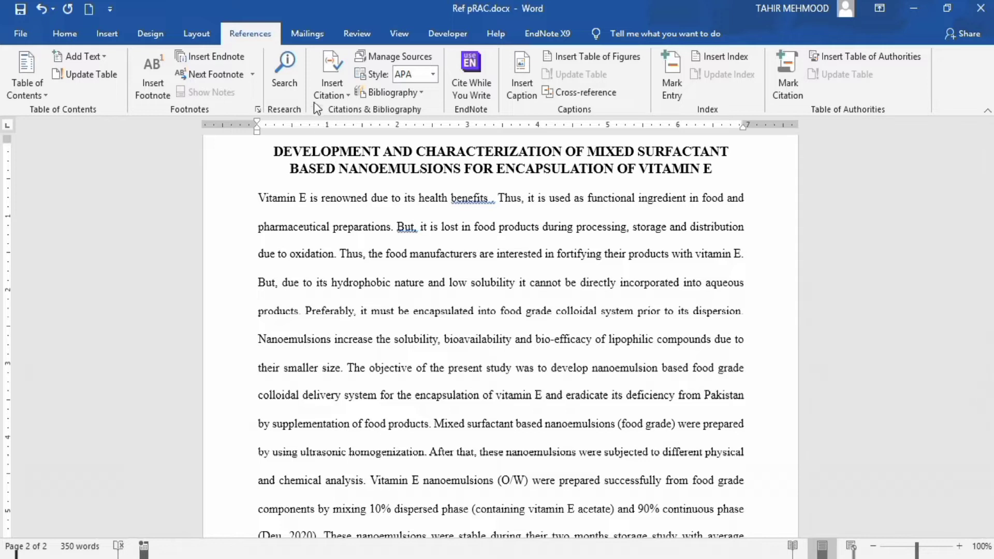
# Start a new citation source after "health benefits", review the available source types and keep Report
pyautogui.click(349, 98)
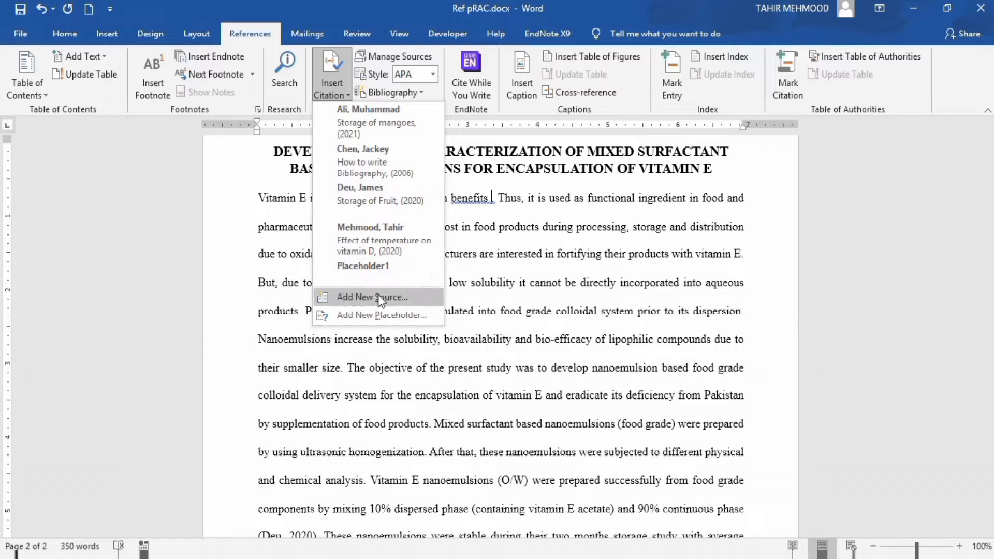
pyautogui.click(351, 296)
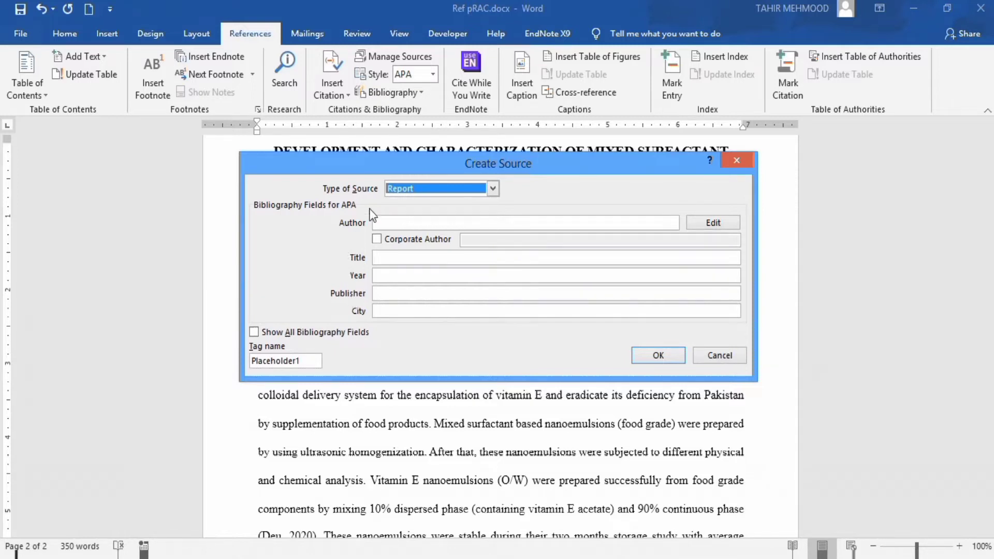
pyautogui.click(493, 189)
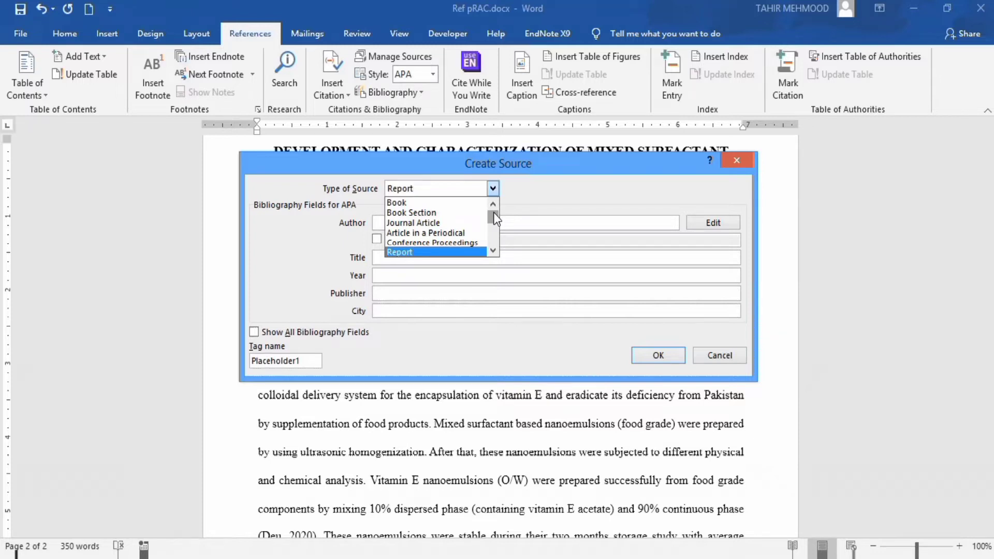
pyautogui.moveTo(493, 212)
pyautogui.mouseDown()
pyautogui.moveTo(494, 236)
pyautogui.moveTo(493, 207)
pyautogui.mouseUp()
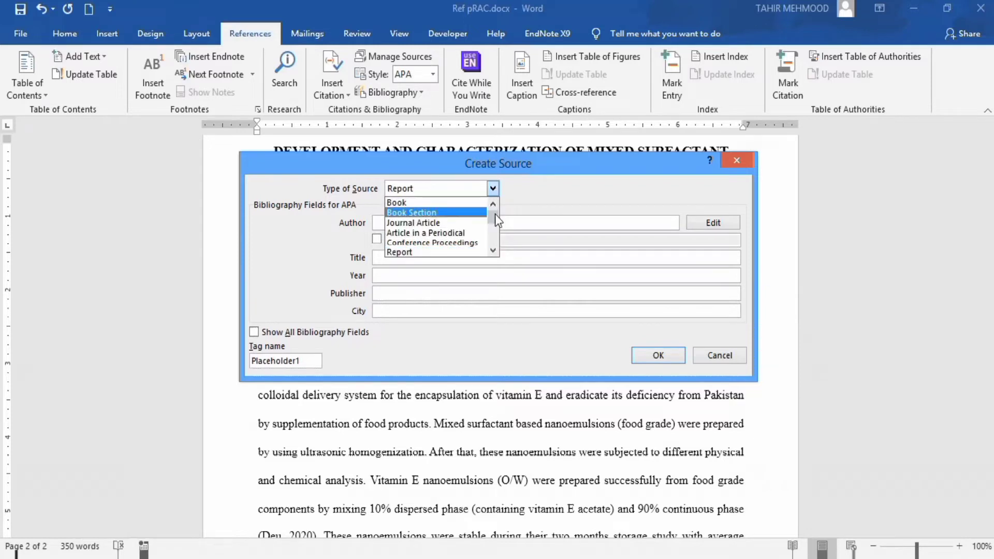
pyautogui.click(524, 194)
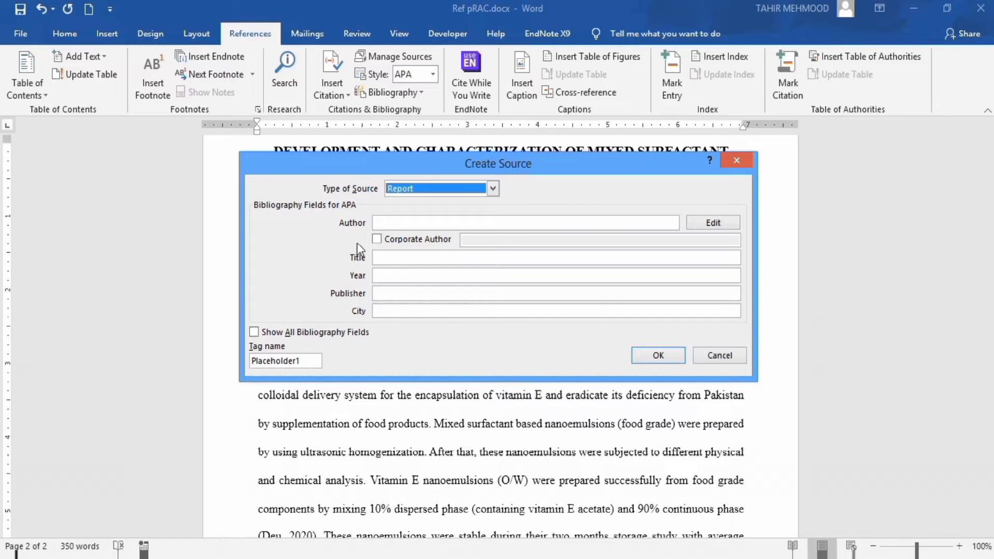
# Fill in the source's author name, title "How to Write Bibliographies", year 2006, publisher "Adventure Work" and city Chicago
pyautogui.click(406, 222)
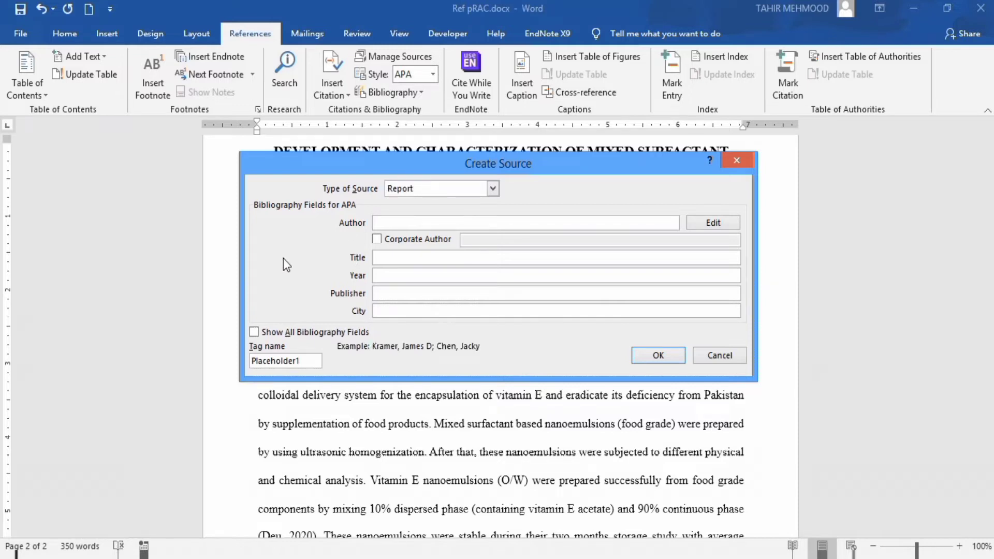
pyautogui.write('James Doe')
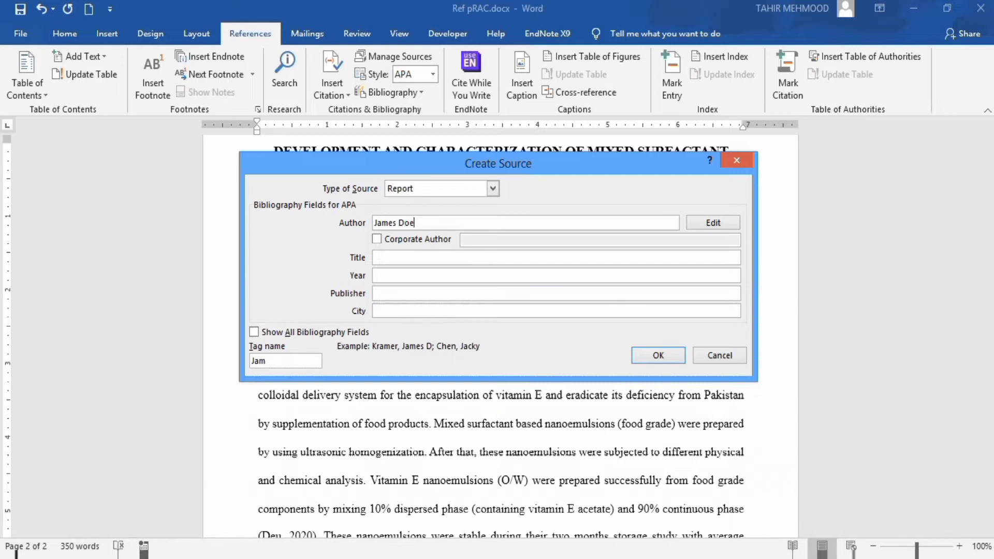
pyautogui.click(410, 258)
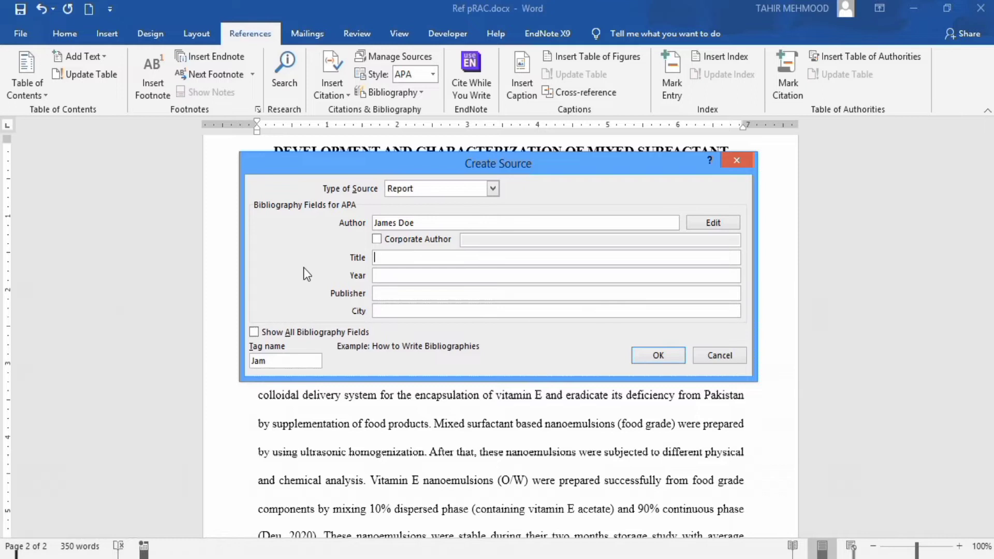
pyautogui.write('How to Write Bibliograp')
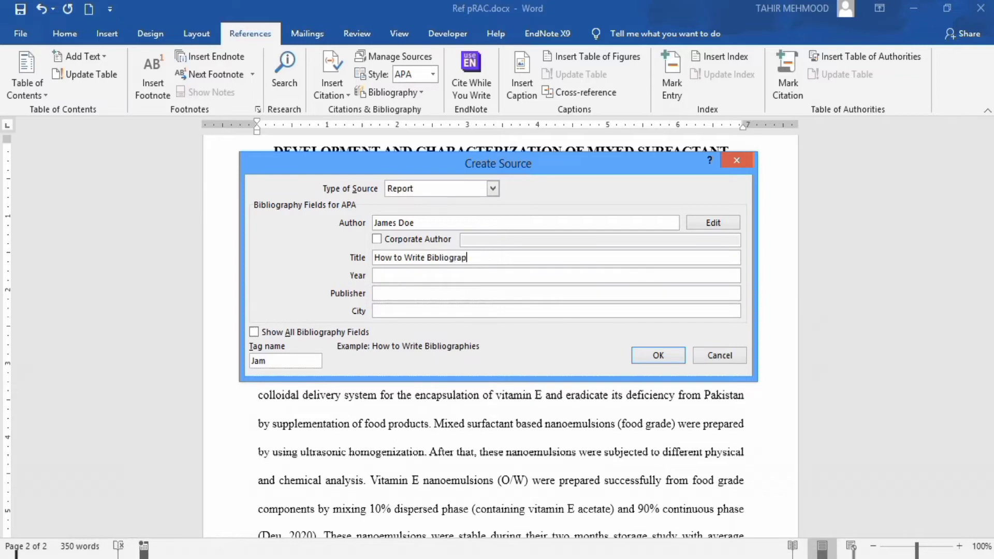
pyautogui.write('hies')
pyautogui.click(393, 276)
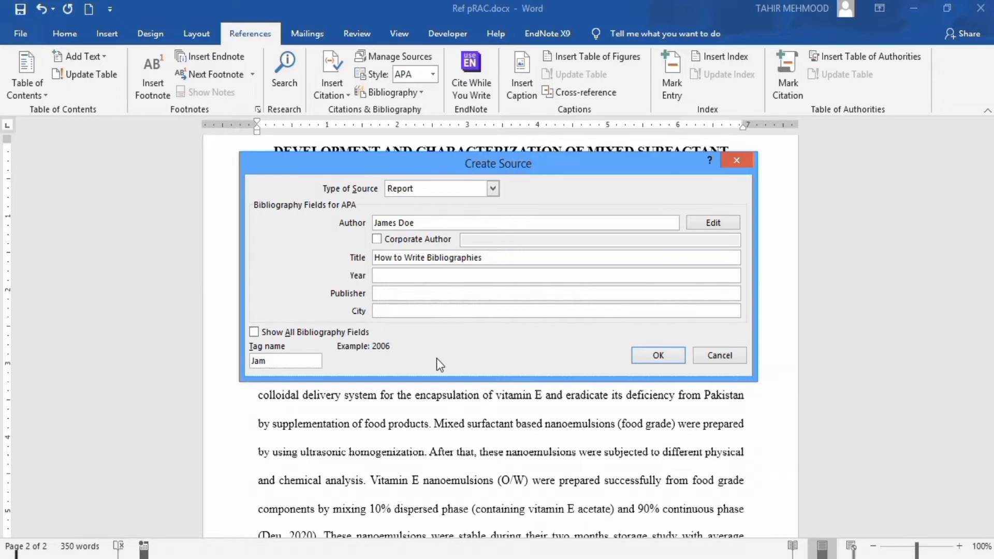
pyautogui.write('2006')
pyautogui.click(407, 293)
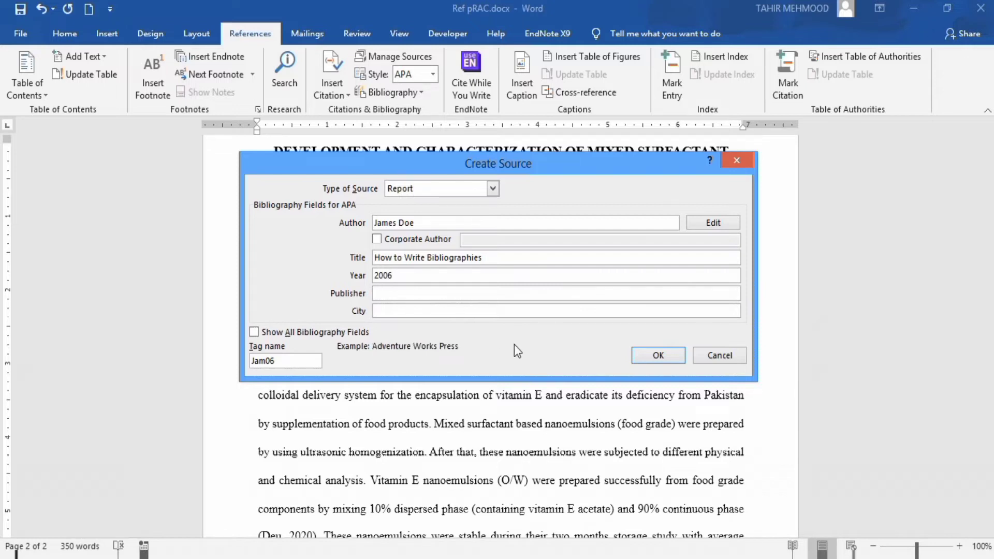
pyautogui.write('Adventure Work')
pyautogui.click(514, 310)
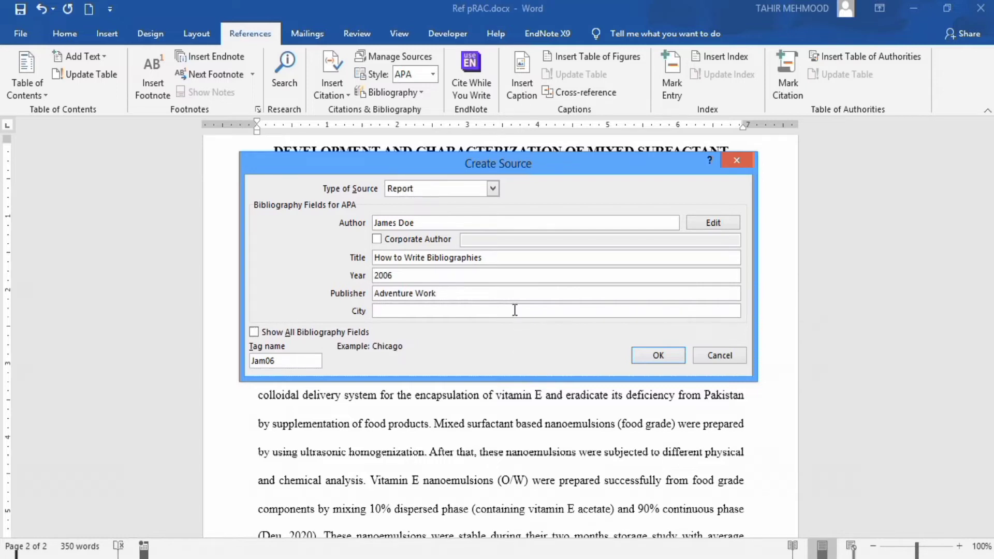
pyautogui.write('Chicago')
# Show all bibliography fields for the source, review them, and save the source to insert its citation after "health benefits"
pyautogui.click(254, 333)
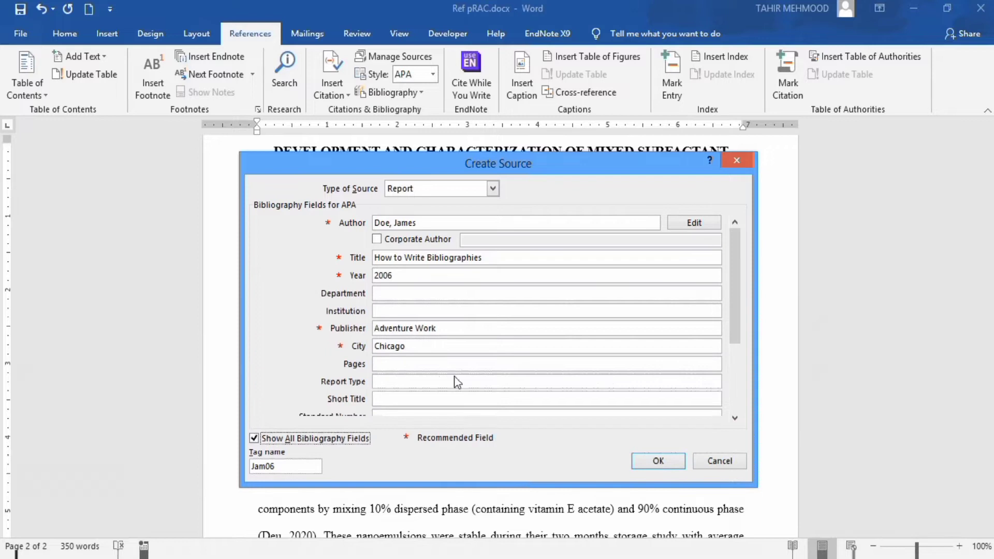
pyautogui.moveTo(731, 284); pyautogui.dragTo(735, 357)
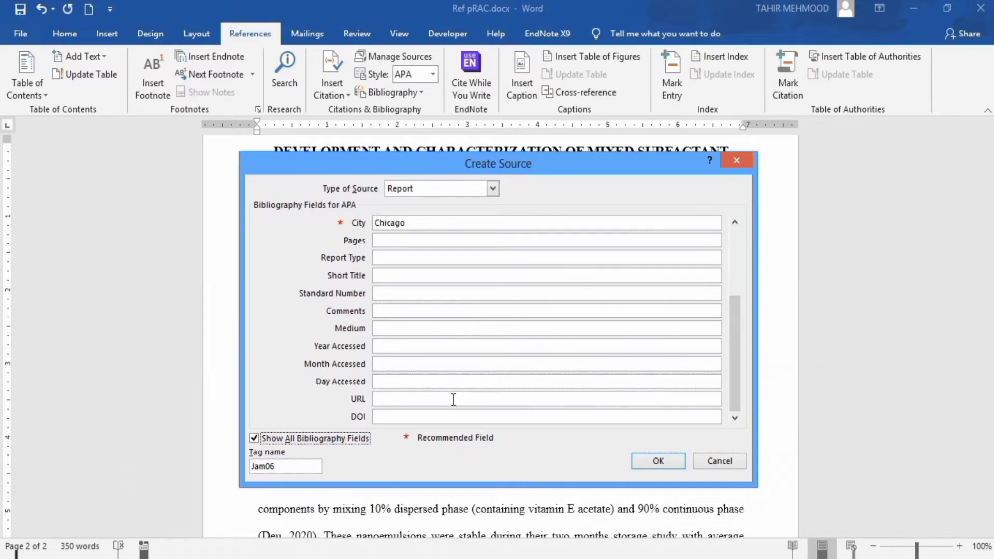
pyautogui.moveTo(736, 356)
pyautogui.mouseDown()
pyautogui.moveTo(737, 275)
pyautogui.moveTo(676, 343)
pyautogui.mouseUp()
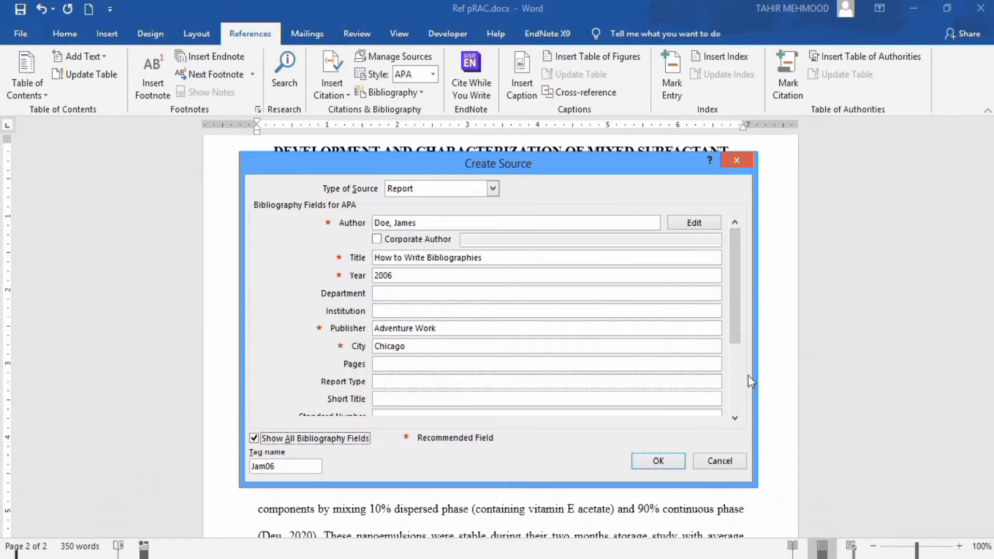
pyautogui.click(654, 462)
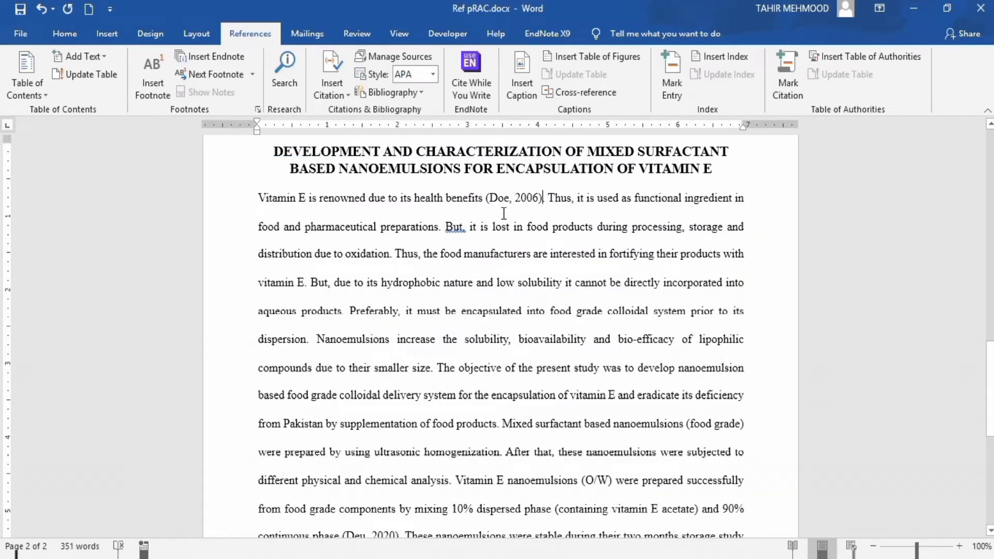
pyautogui.click(528, 198)
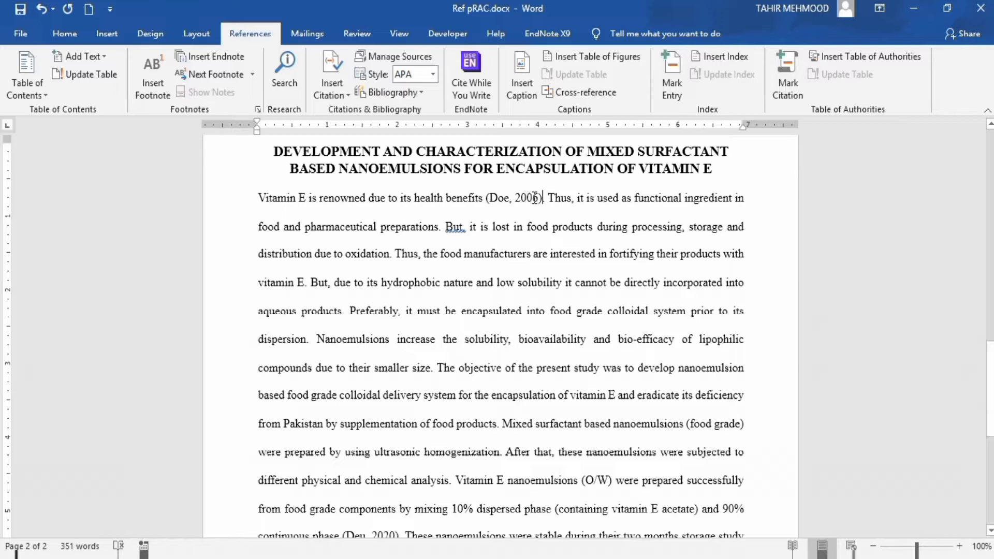
pyautogui.click(465, 256)
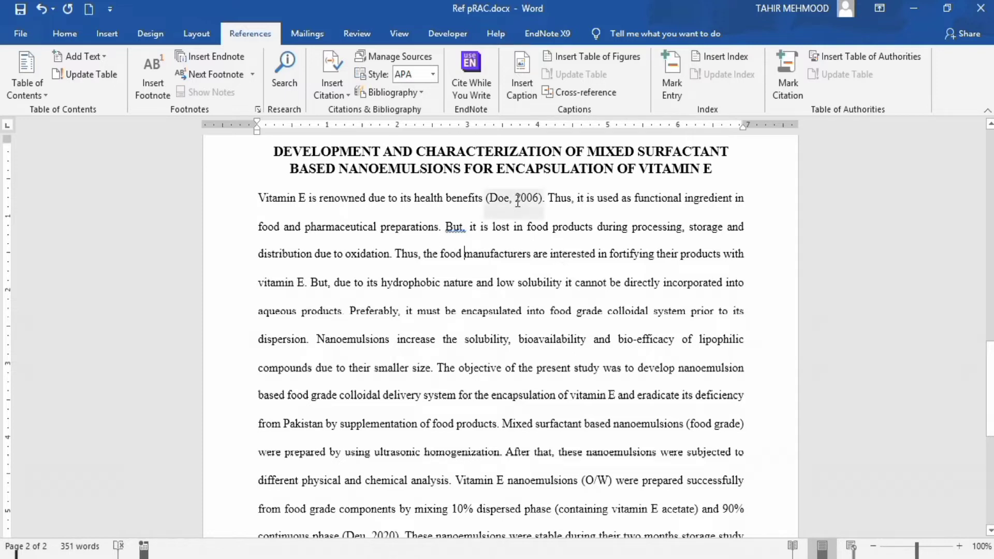
# Cite the existing 2006 source "How to Write Bibliographies" after "distribution due to oxidation"
pyautogui.click(391, 255)
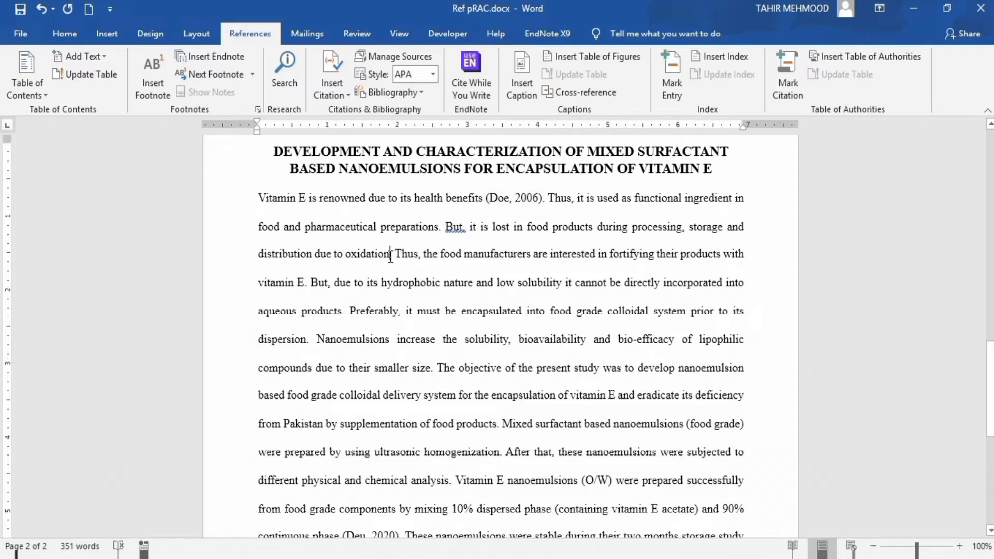
pyautogui.click(349, 97)
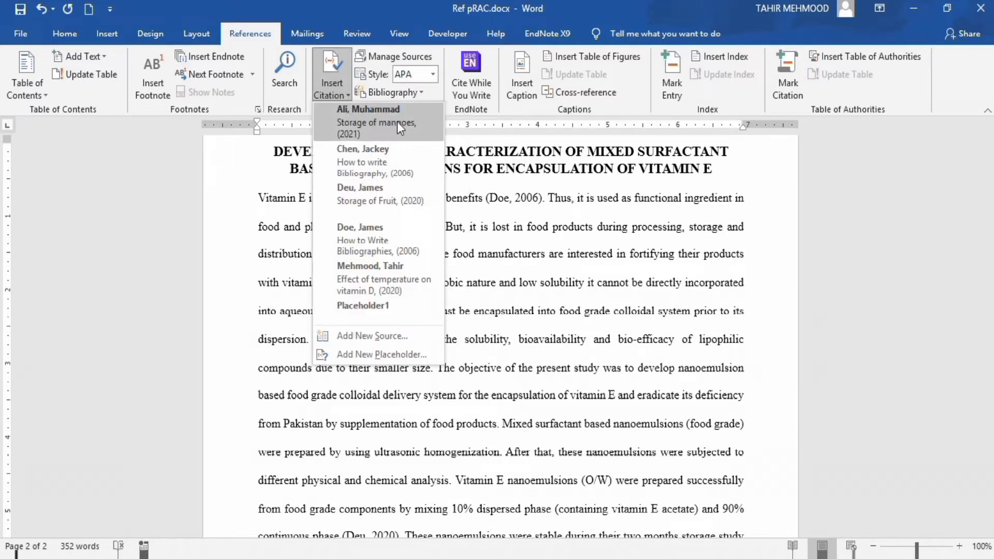
pyautogui.click(393, 243)
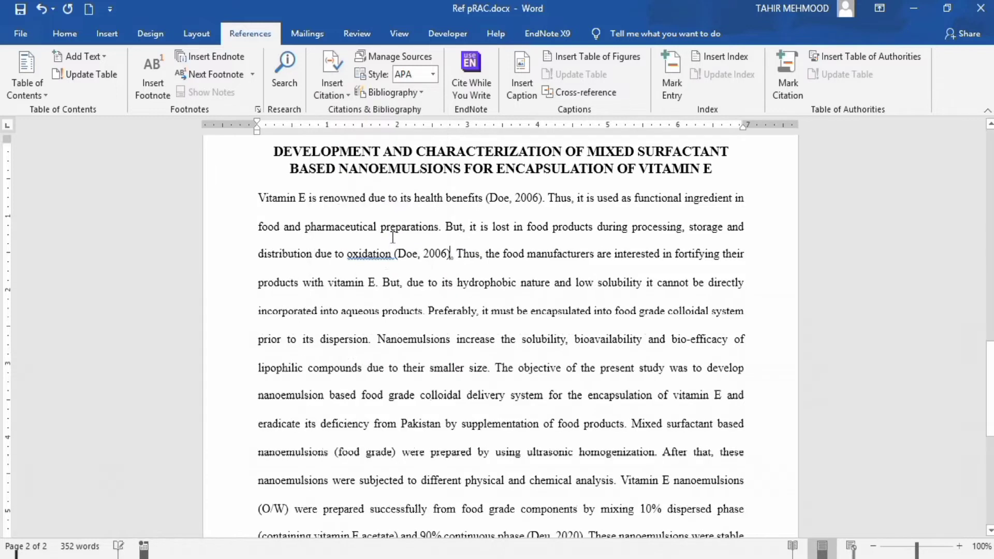
pyautogui.click(435, 253)
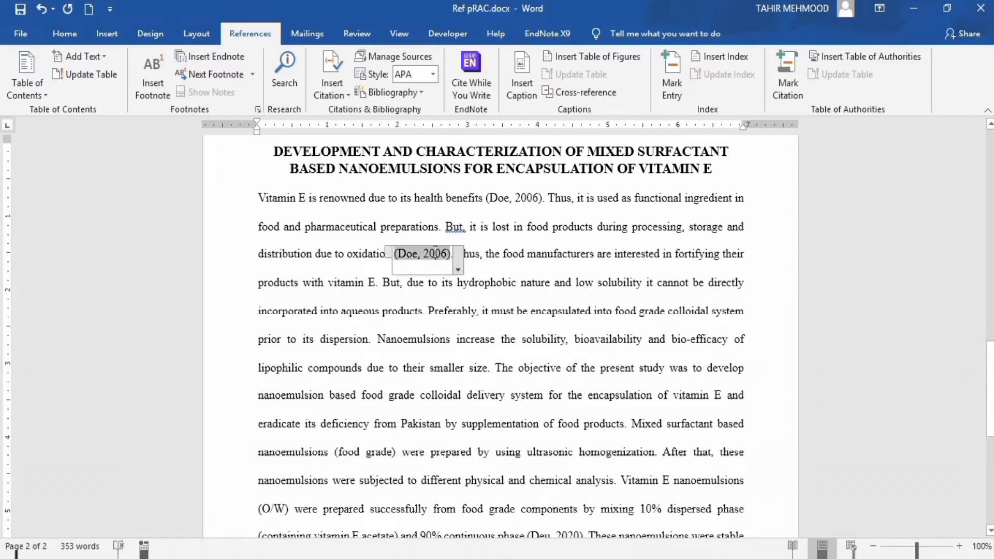
pyautogui.click(495, 253)
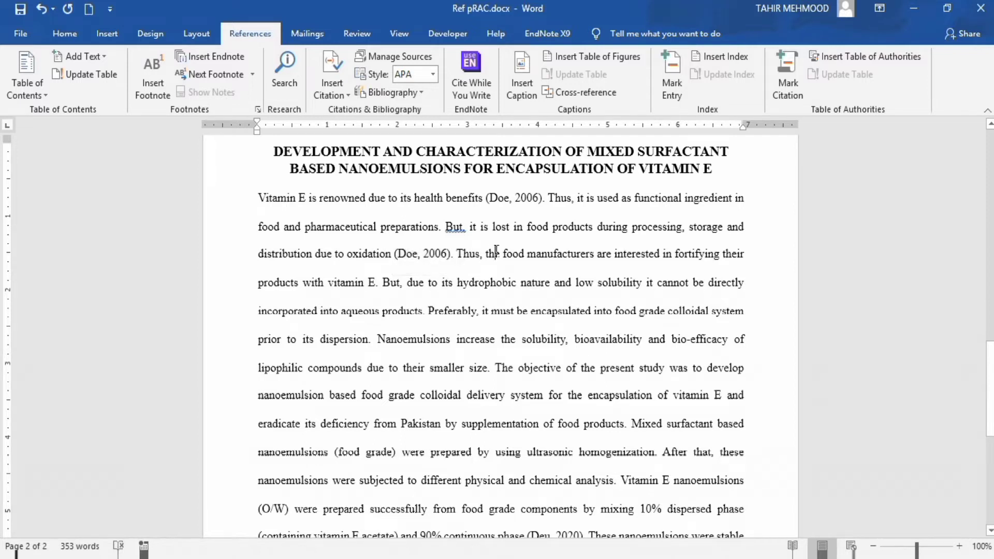
# Cite the existing 2006 source "How to Write Bibliographies" after "prior to its dispersion"
pyautogui.click(368, 342)
pyautogui.click(350, 96)
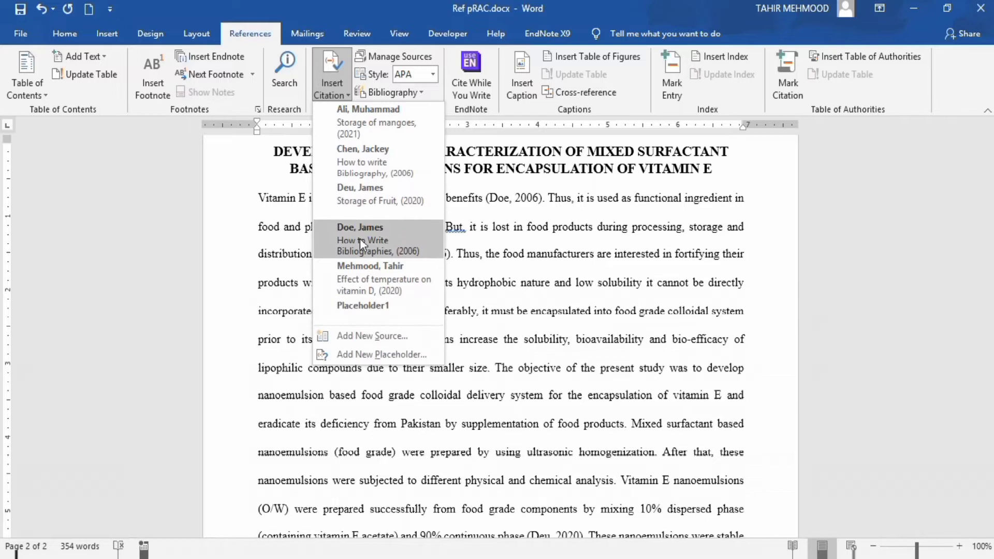
pyautogui.click(372, 243)
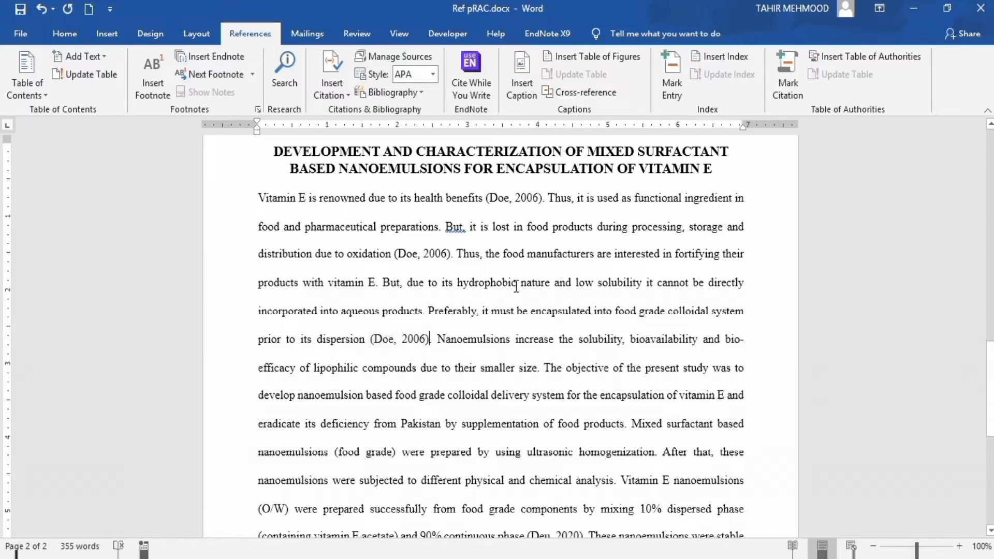
# Add a new citation placeholder with the tag name Placeholder2 after "due to their smaller size"
pyautogui.click(538, 370)
pyautogui.write('.')
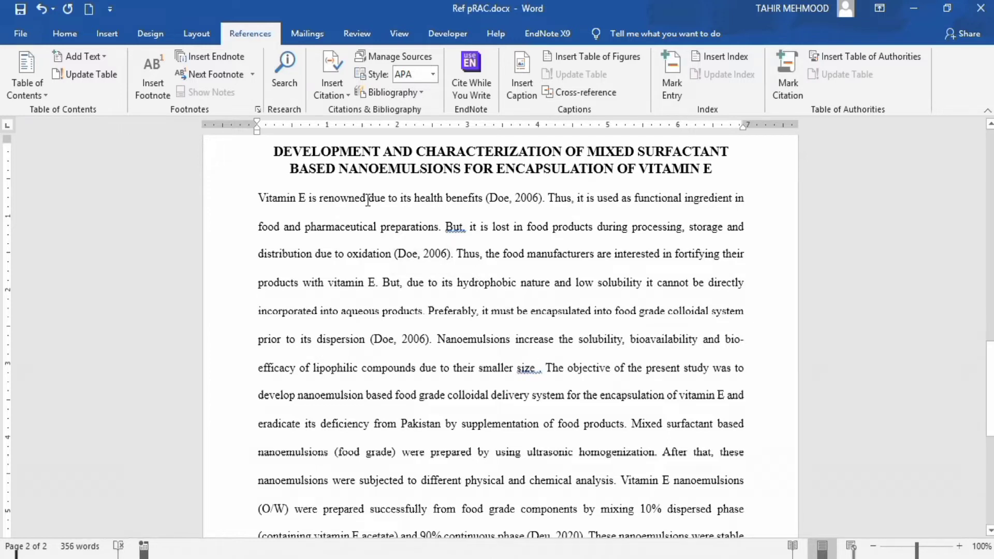
pyautogui.click(348, 98)
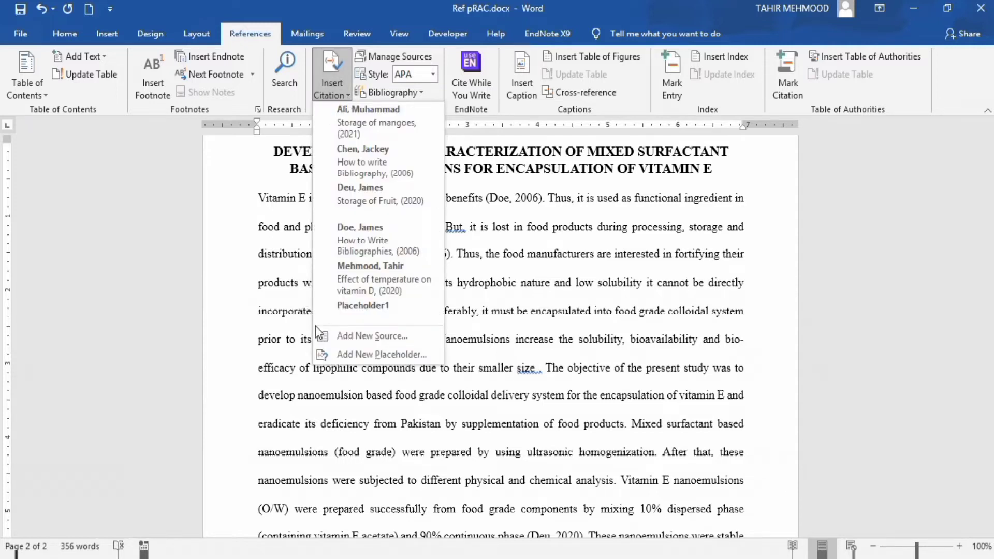
pyautogui.click(378, 355)
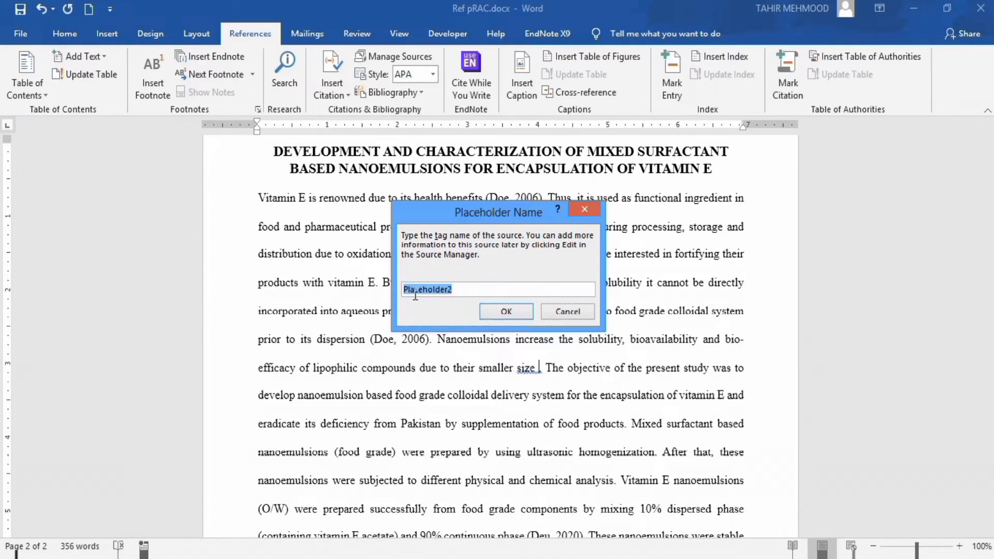
pyautogui.click(457, 288)
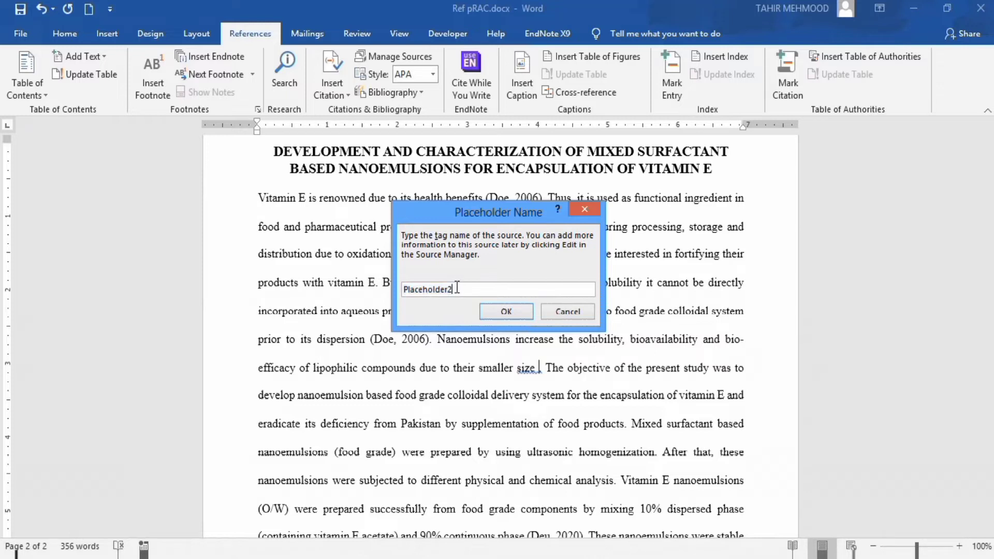
pyautogui.click(504, 311)
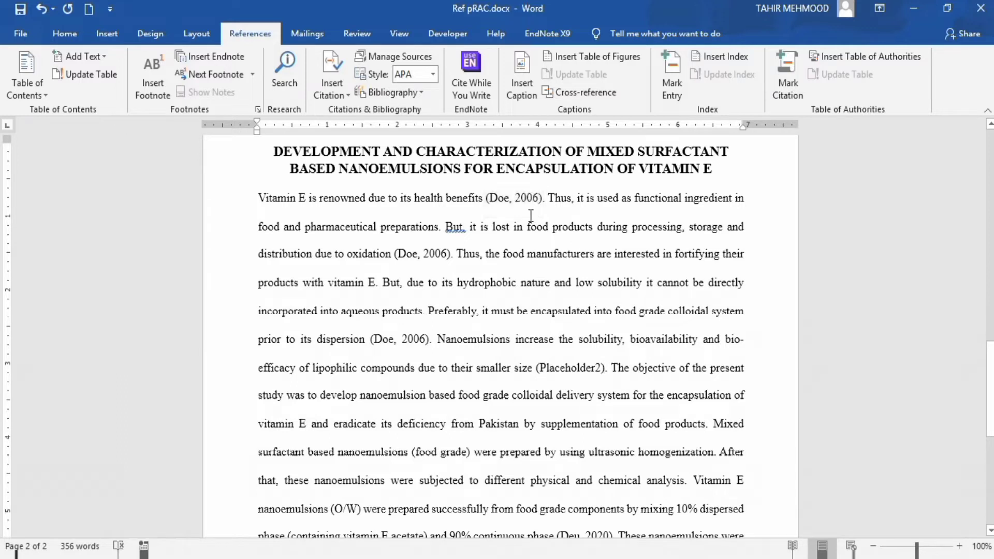
# Edit the citation after "health benefits" to add page number 110
pyautogui.click(522, 197)
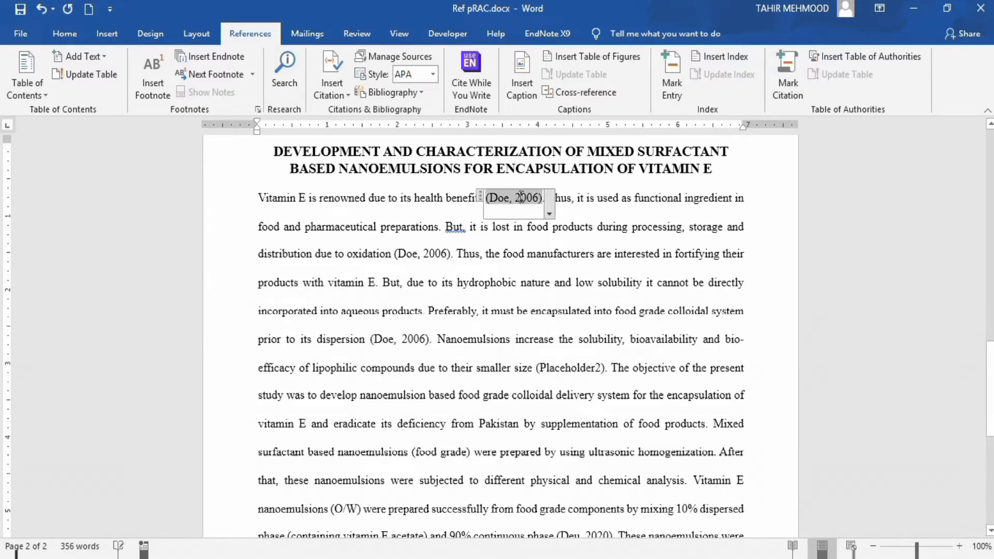
pyautogui.click(549, 216)
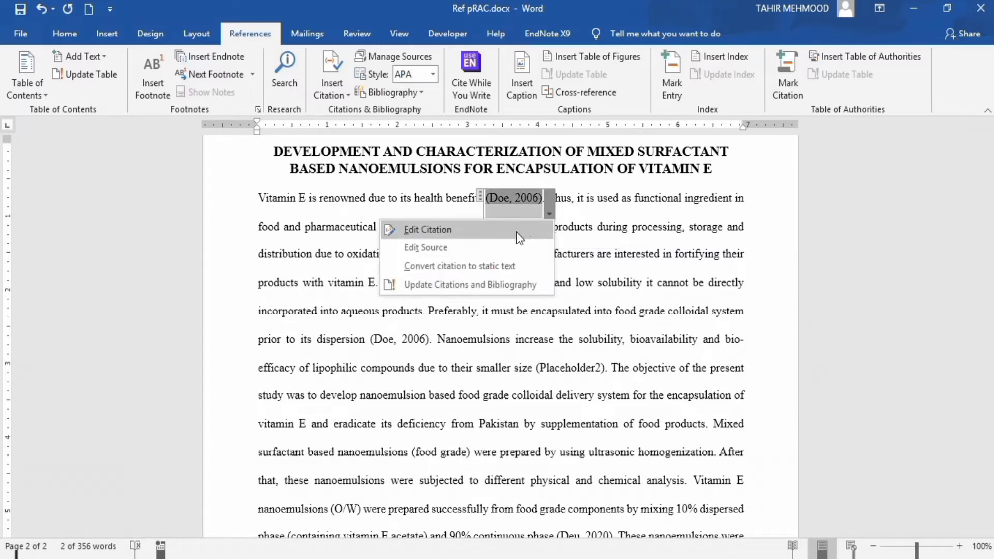
pyautogui.click(439, 227)
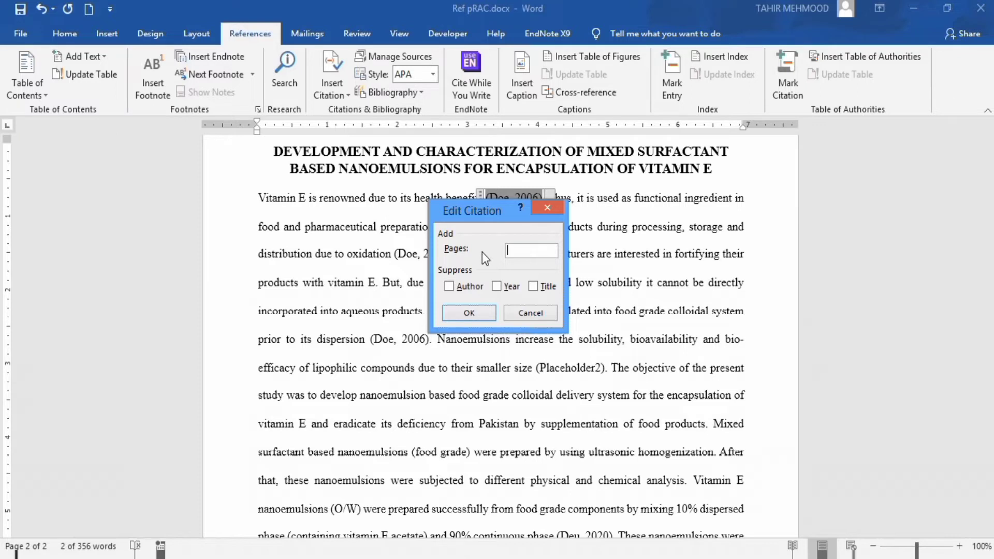
pyautogui.write('110')
pyautogui.click(471, 313)
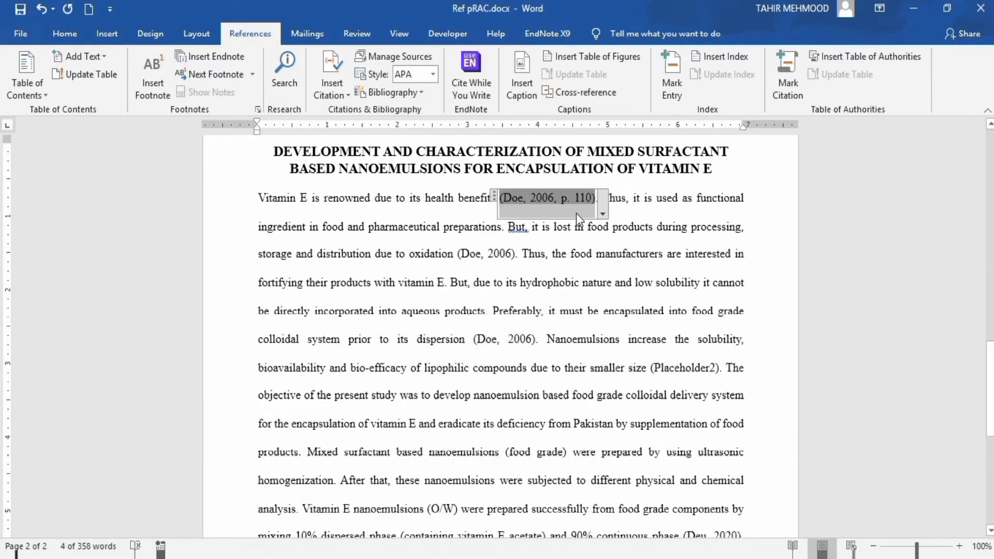
# Change the year of the "How to Write Bibliographies" source to 2008, update both source lists, and check its citations in the paragraph
pyautogui.click(603, 214)
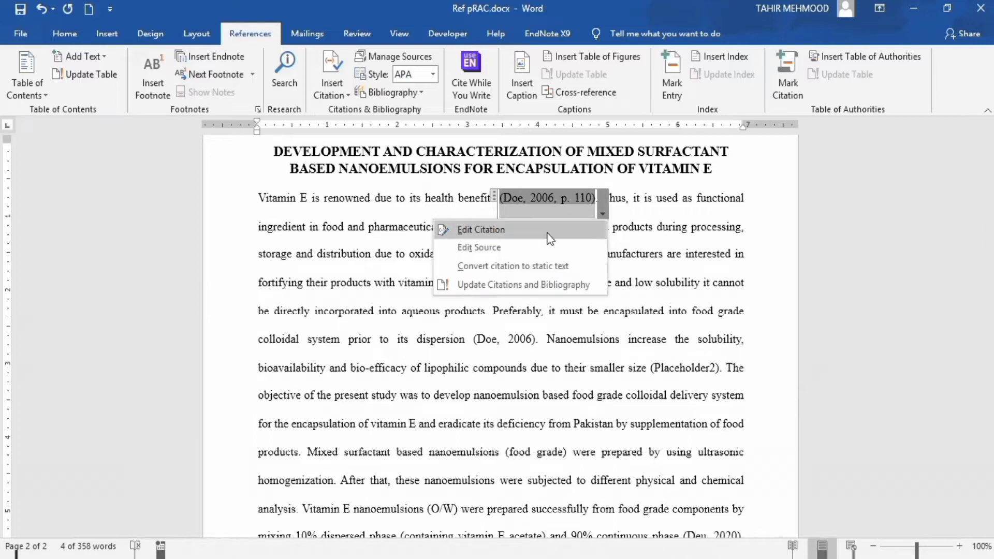
pyautogui.click(481, 247)
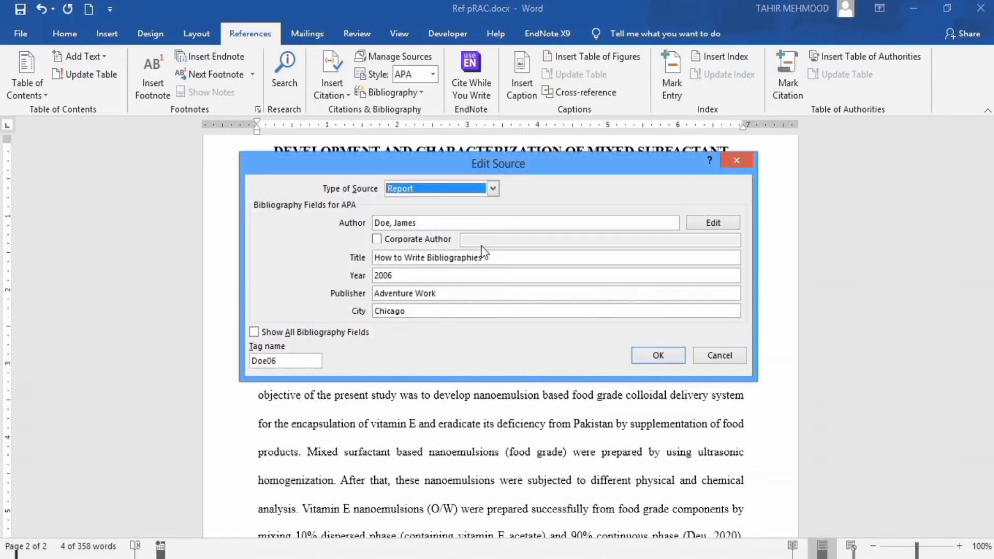
pyautogui.click(398, 275)
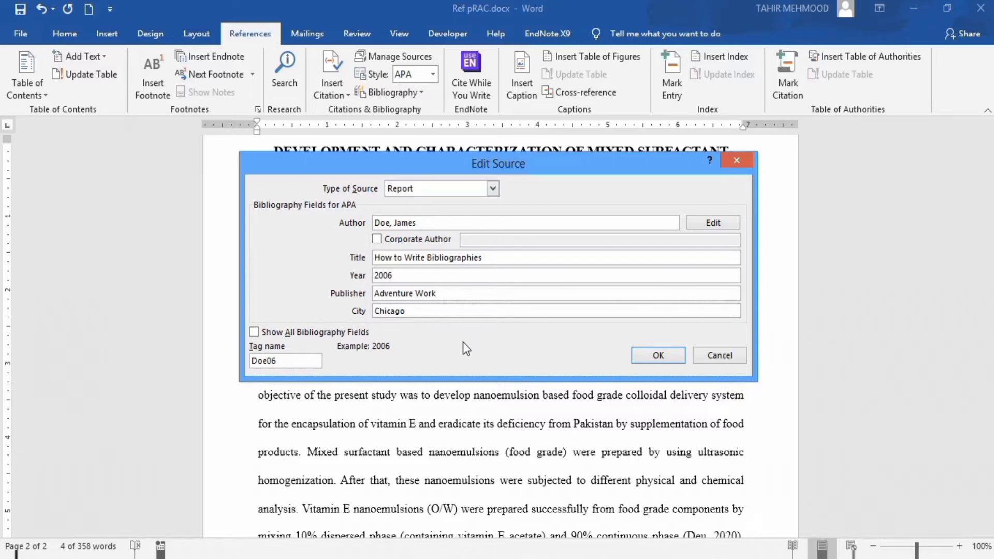
pyautogui.press('BackSpace')
pyautogui.write('8')
pyautogui.click(640, 356)
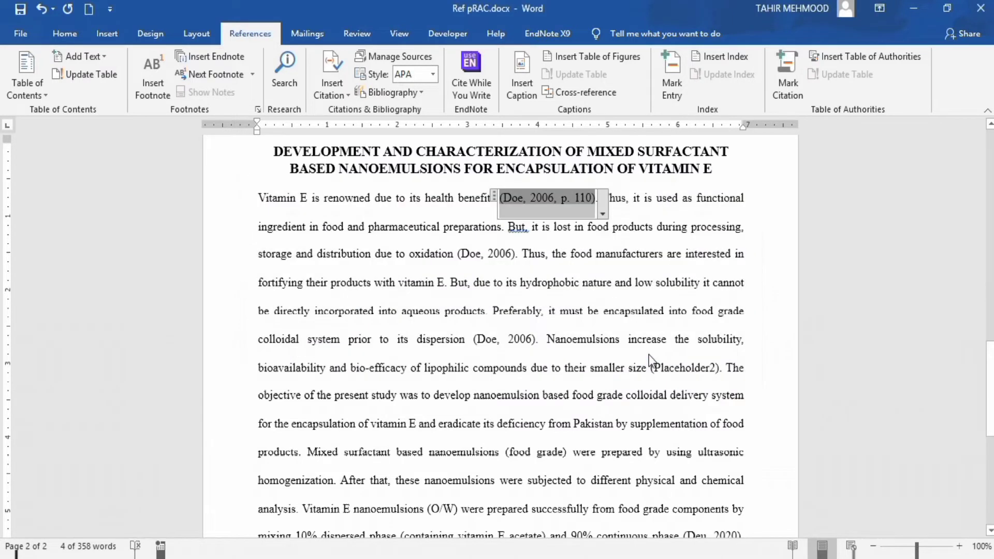
pyautogui.click(439, 339)
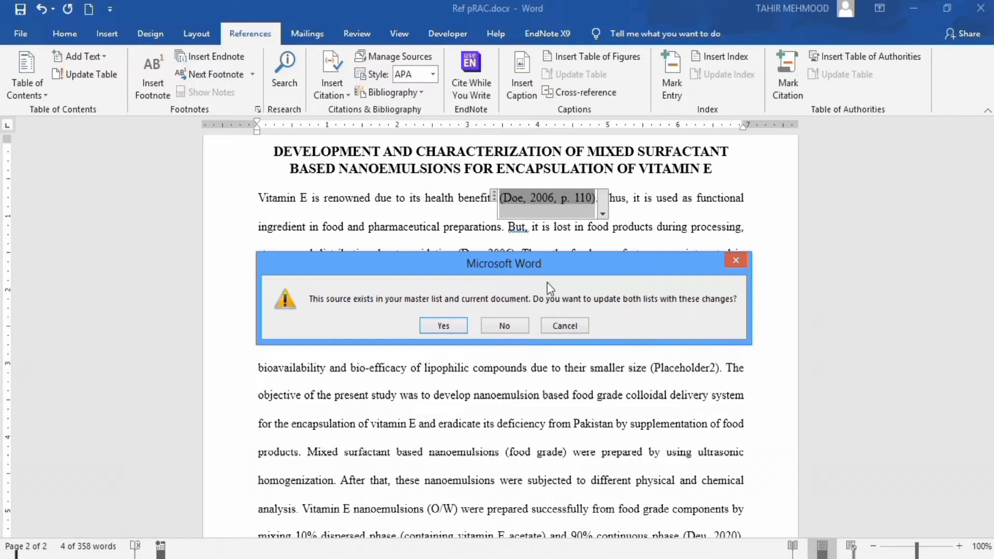
pyautogui.click(447, 323)
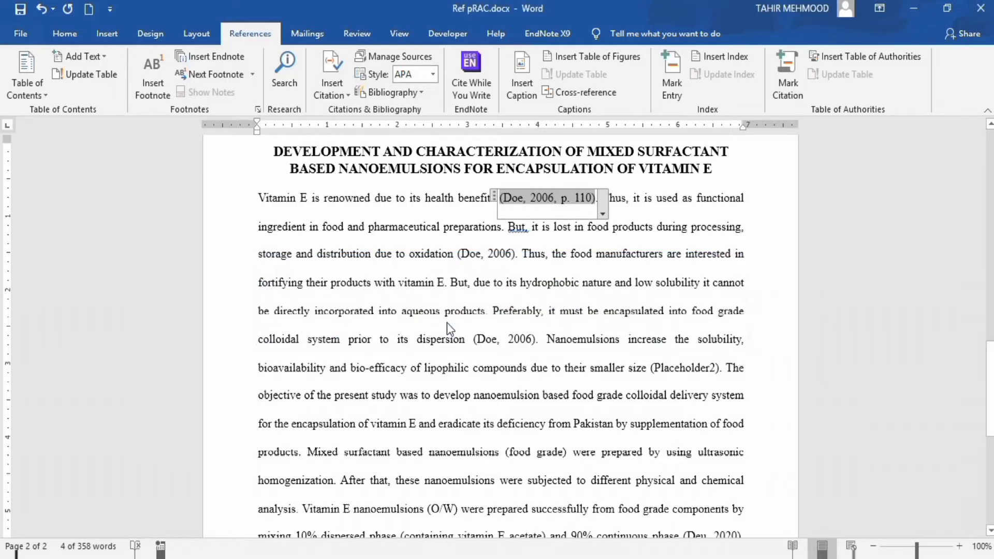
pyautogui.click(553, 197)
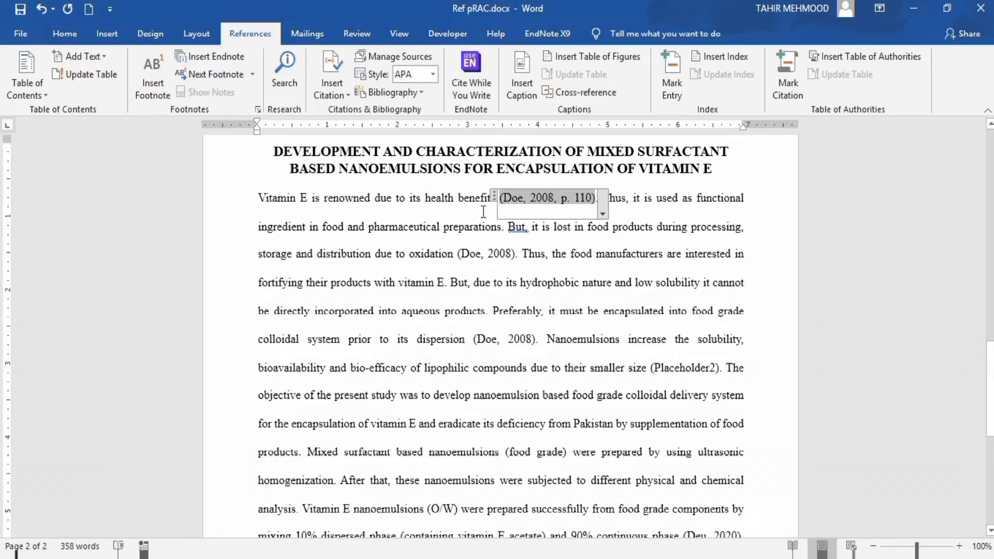
pyautogui.click(509, 250)
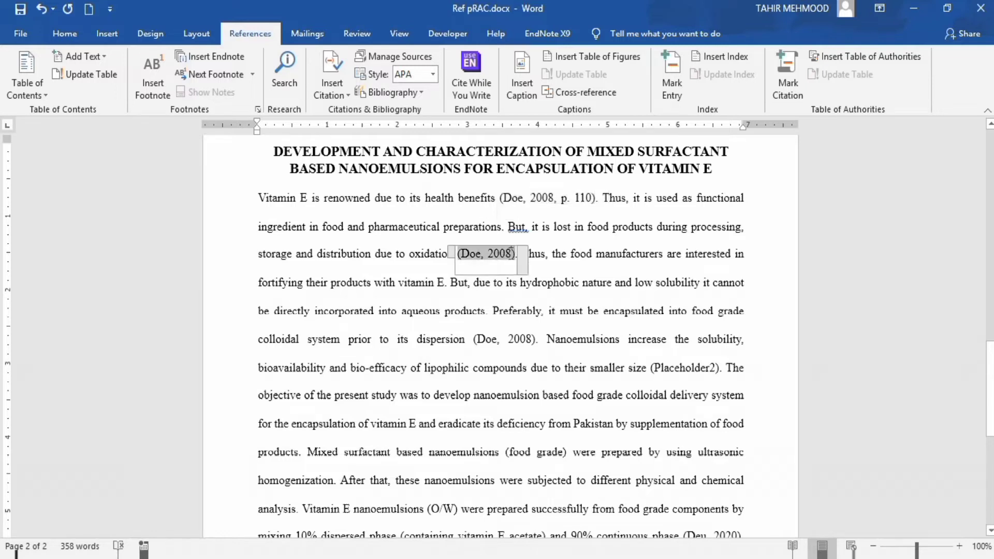
pyautogui.click(527, 339)
pyautogui.click(614, 311)
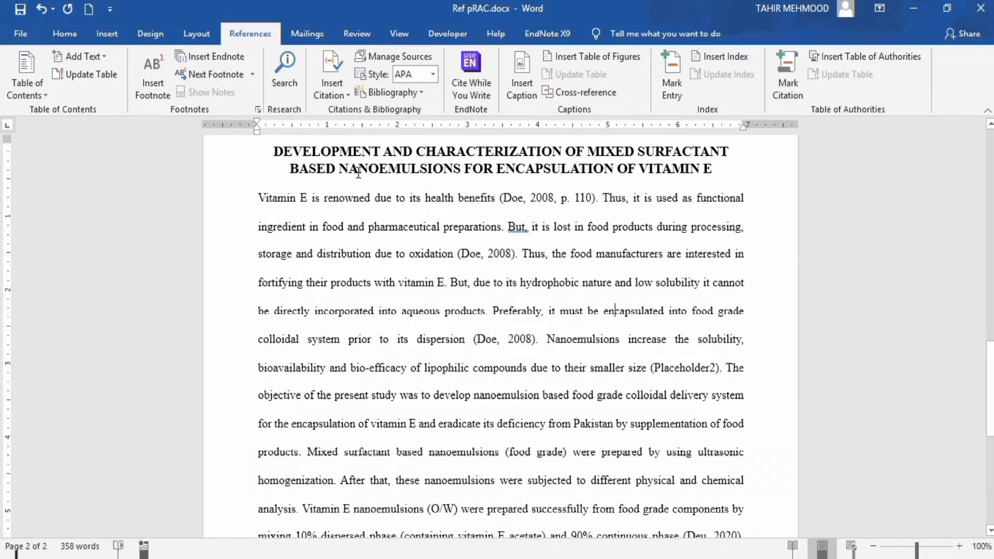
# Open the Source Manager and review the bibliography fields of the master-list source "Effect of temperature on vitamin retention"
pyautogui.click(384, 54)
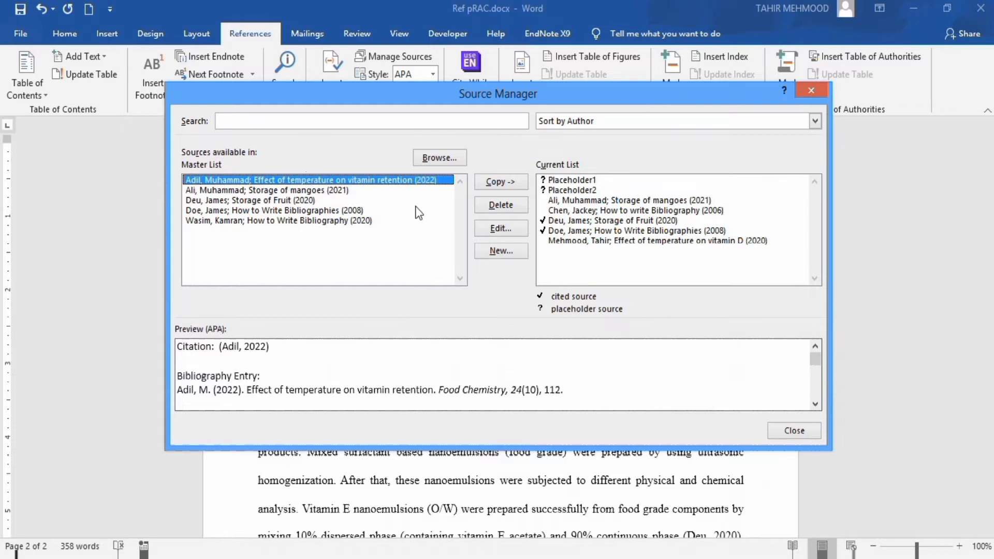
pyautogui.click(502, 228)
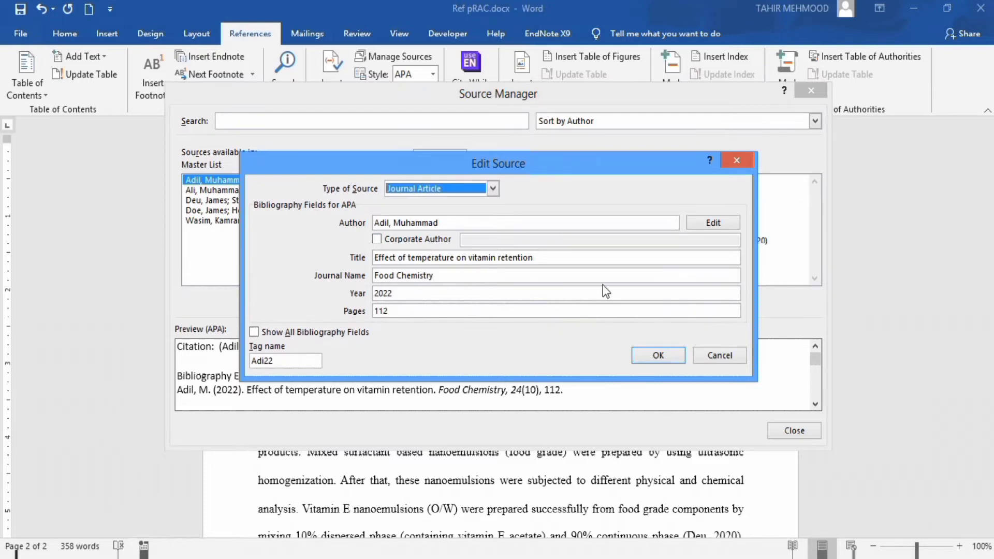
pyautogui.click(736, 160)
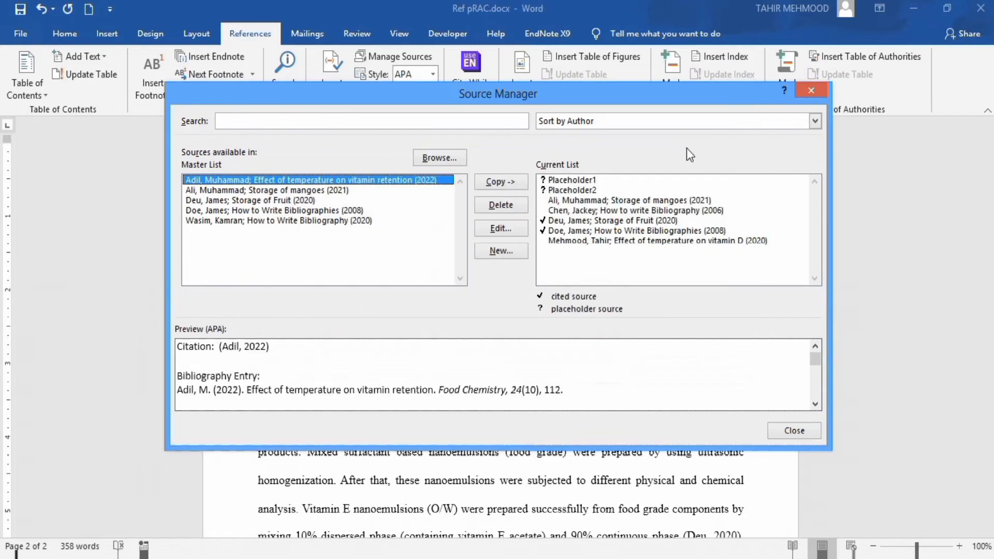
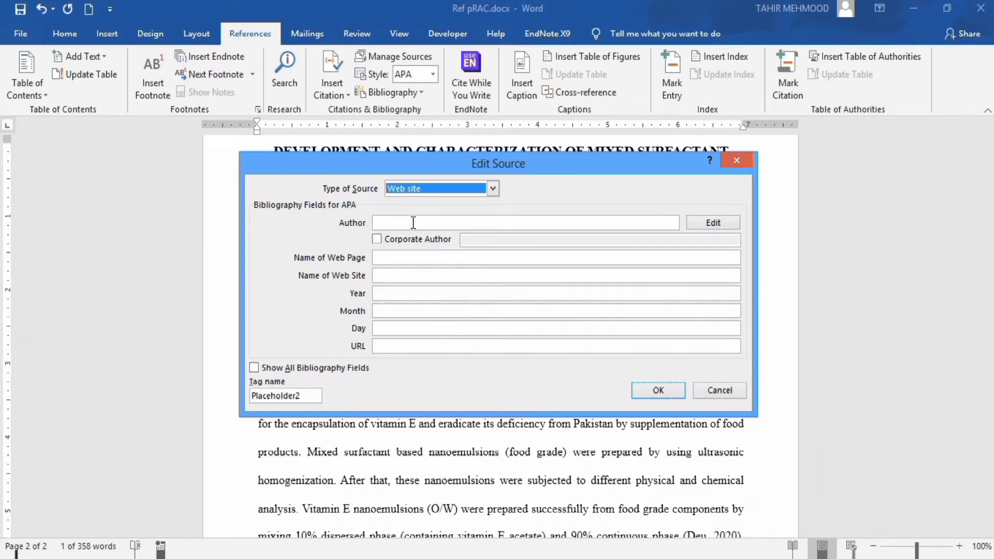
# Enter the author's name and the web page name "About Us: A. Datum Corporation" for the Placeholder2 web site source
pyautogui.click(412, 223)
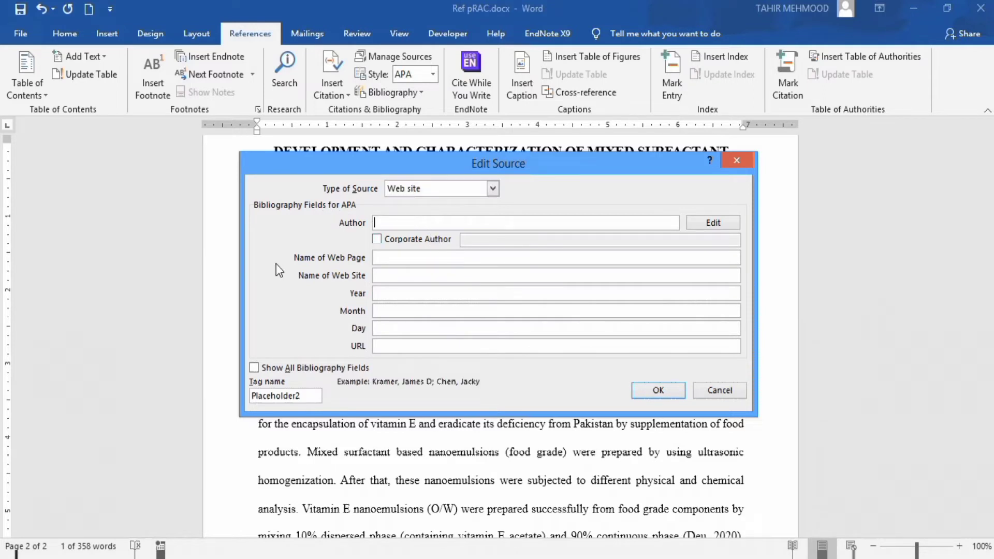
pyautogui.write('Jackey Chen')
pyautogui.click(397, 254)
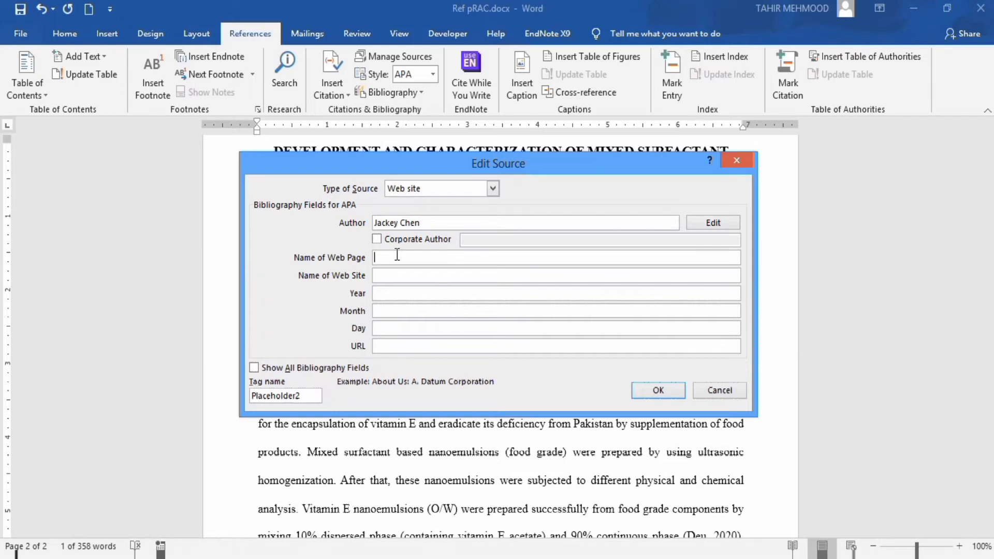
pyautogui.write('About Us: A. Datum Corporation')
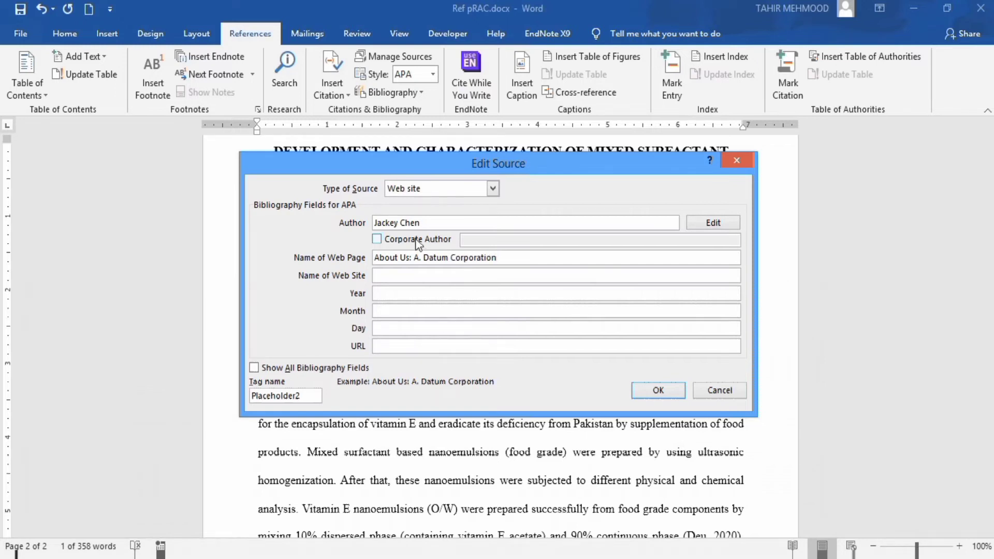
# Set the web site name to "A. Datum Corporation Web Site", copying the company name from the web page name
pyautogui.click(414, 276)
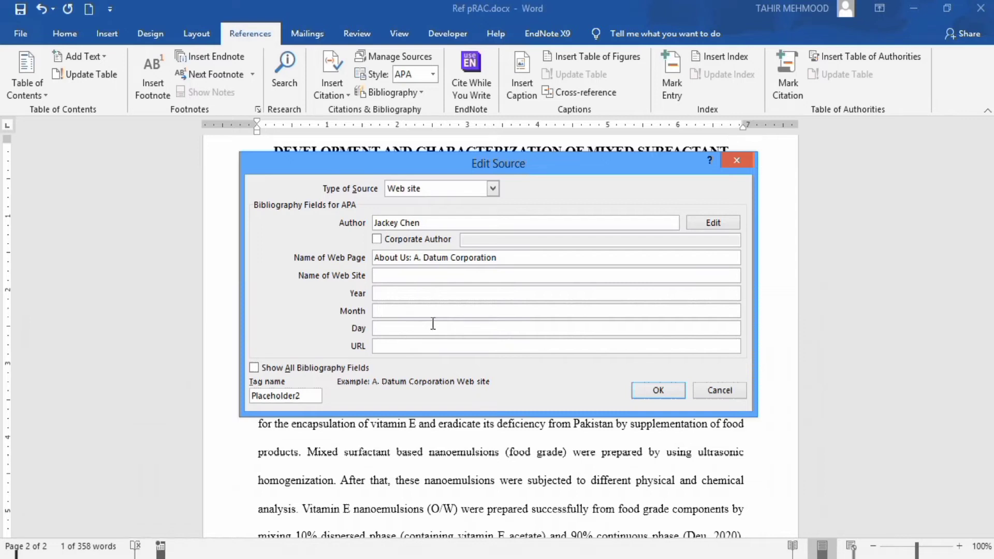
pyautogui.moveTo(415, 263); pyautogui.dragTo(498, 261)
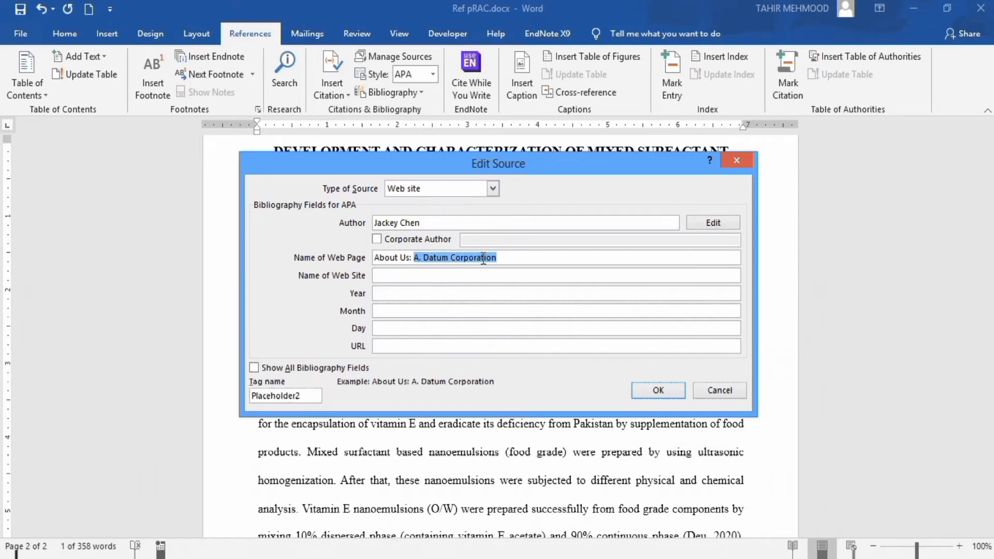
pyautogui.rightClick(483, 257)
pyautogui.click(509, 285)
pyautogui.click(418, 275)
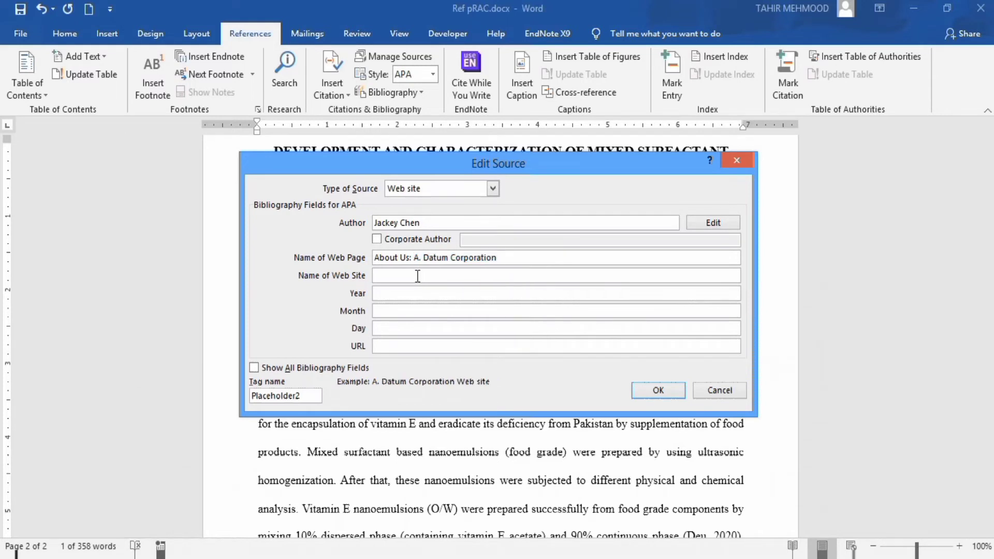
pyautogui.hotkey('ctrl', 'v')
pyautogui.write('We')
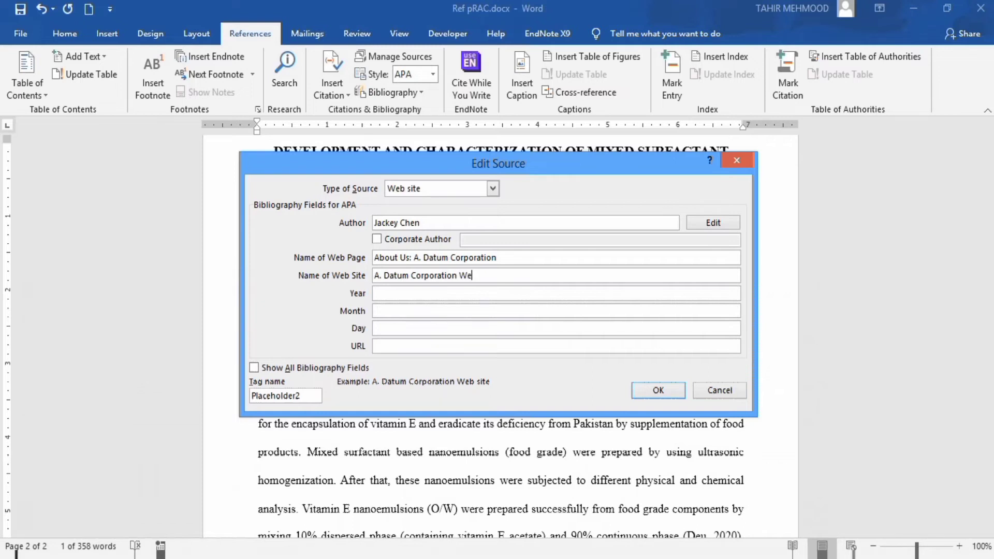
pyautogui.write('b Site')
# Set the web site source's date to year 2006, month January, day 1
pyautogui.click(427, 293)
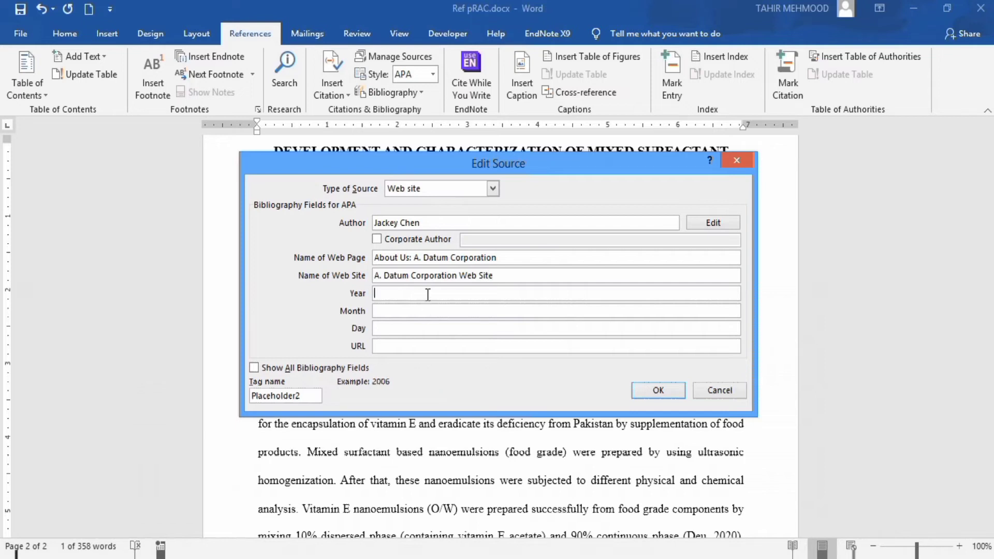
pyautogui.write('2006')
pyautogui.click(428, 311)
pyautogui.click(424, 326)
pyautogui.write('1')
pyautogui.click(422, 309)
pyautogui.write('January')
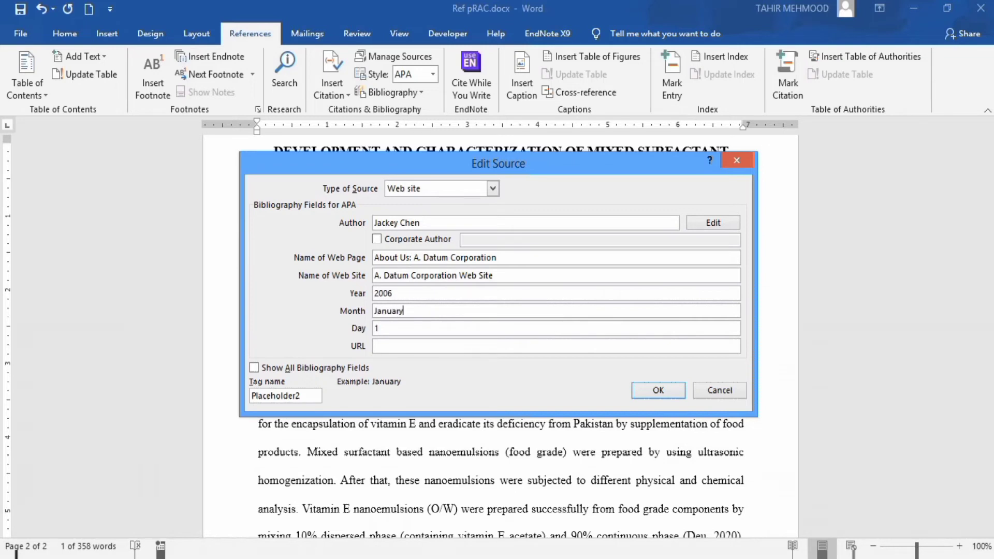
pyautogui.click(430, 345)
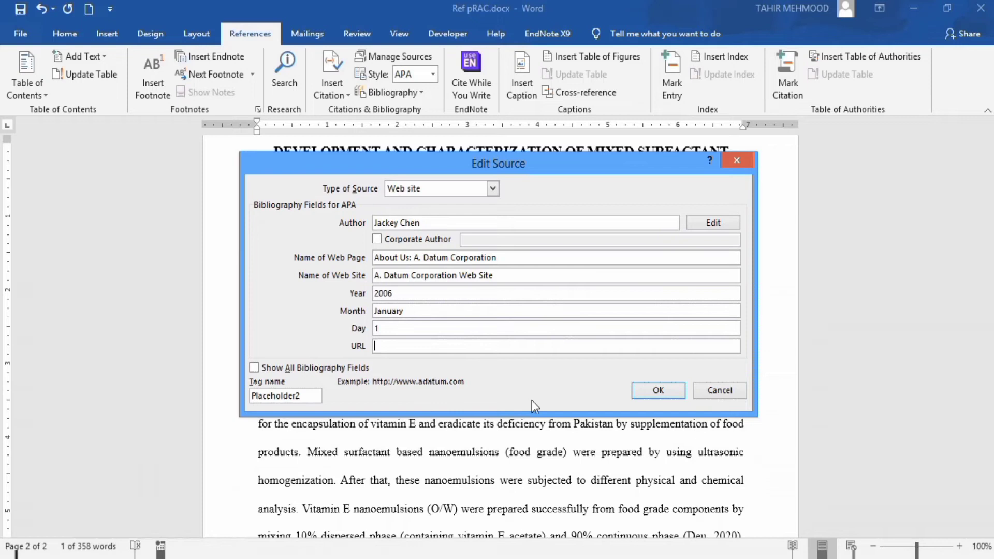
pyautogui.write('http://www.adatum.com')
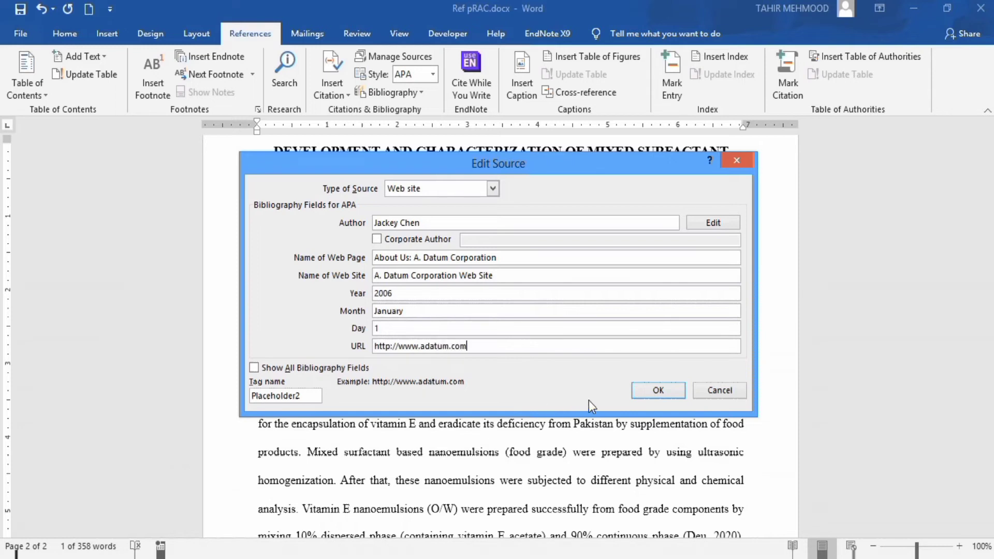
pyautogui.click(657, 391)
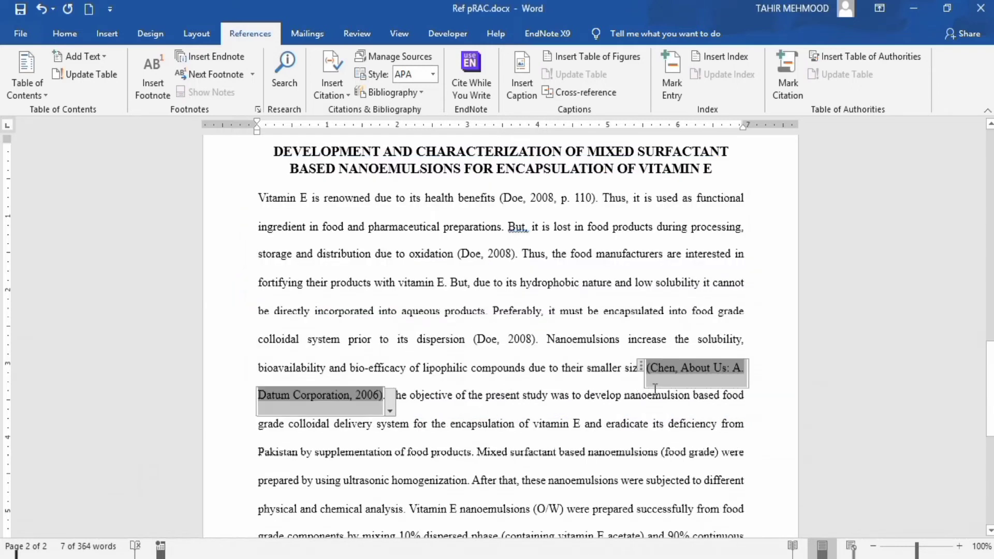
pyautogui.click(676, 370)
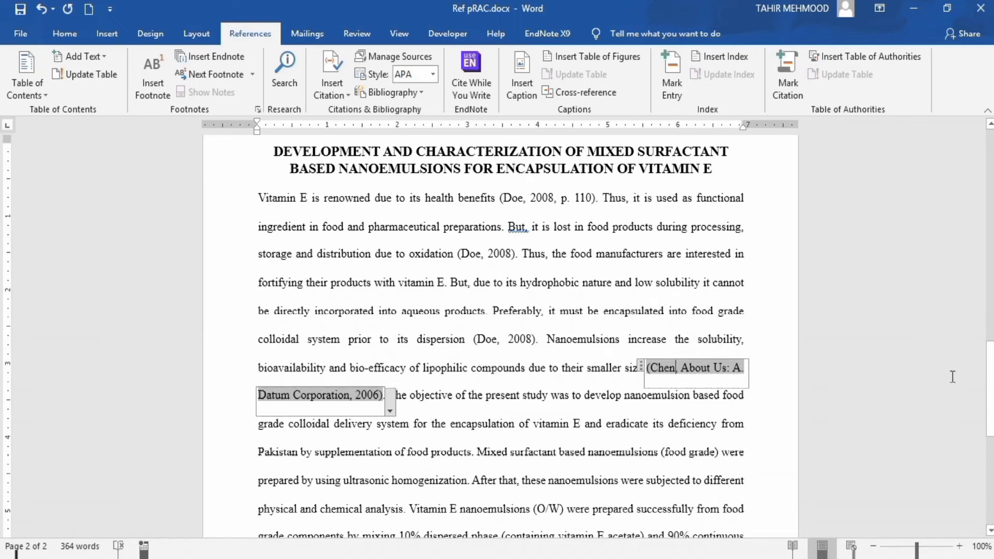
# Insert the "Storage of mangoes" (2021) citation after "ultrasonic homogenization"
pyautogui.moveTo(991, 363); pyautogui.dragTo(991, 373)
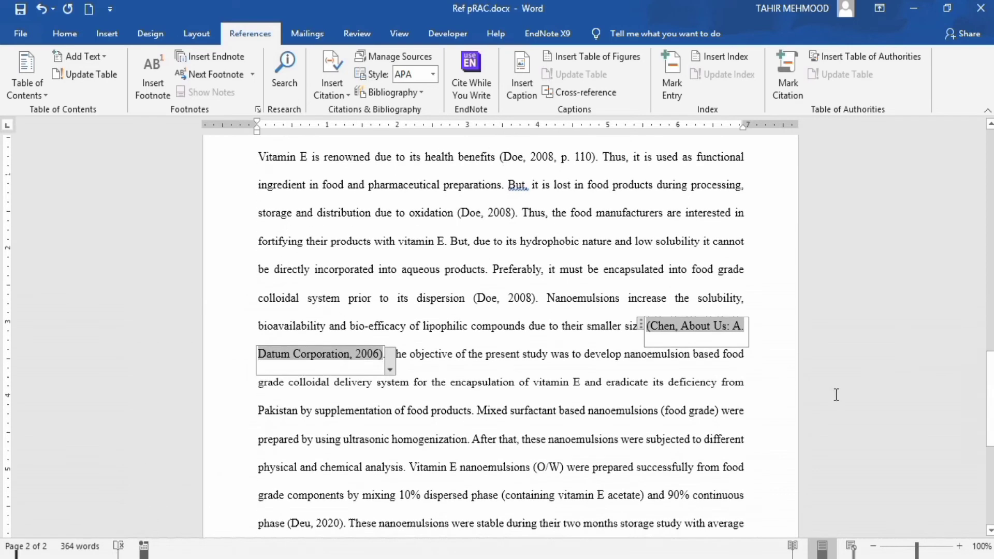
pyautogui.click(469, 445)
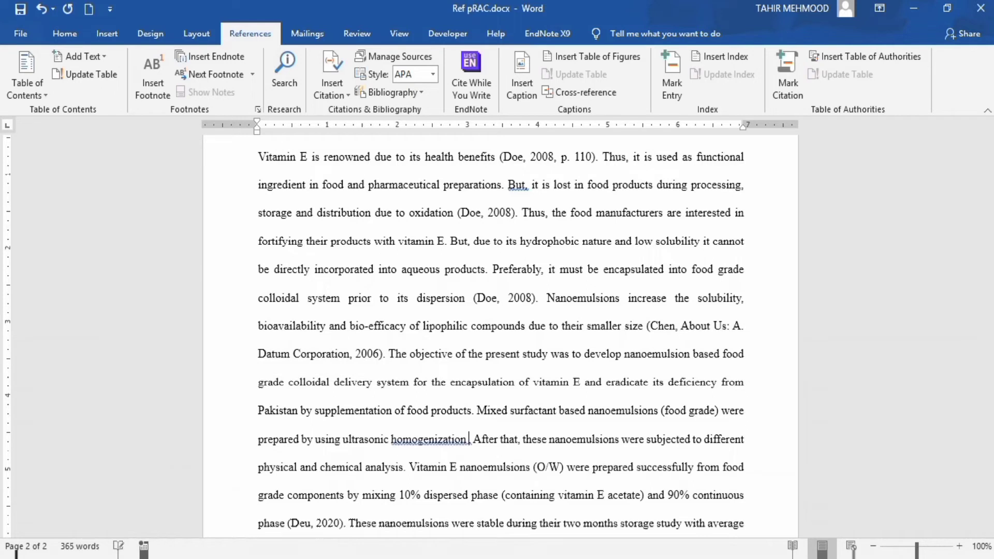
pyautogui.click(347, 98)
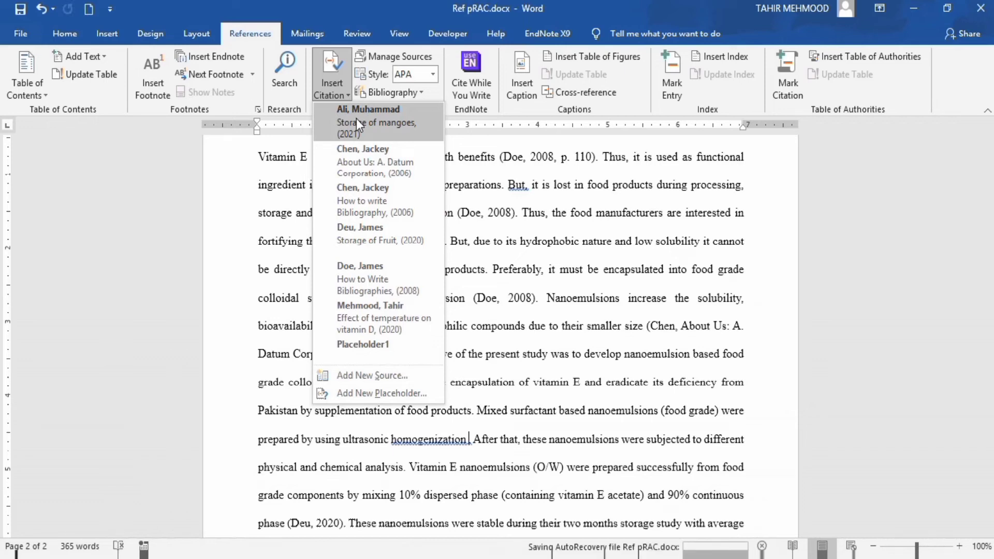
pyautogui.click(356, 119)
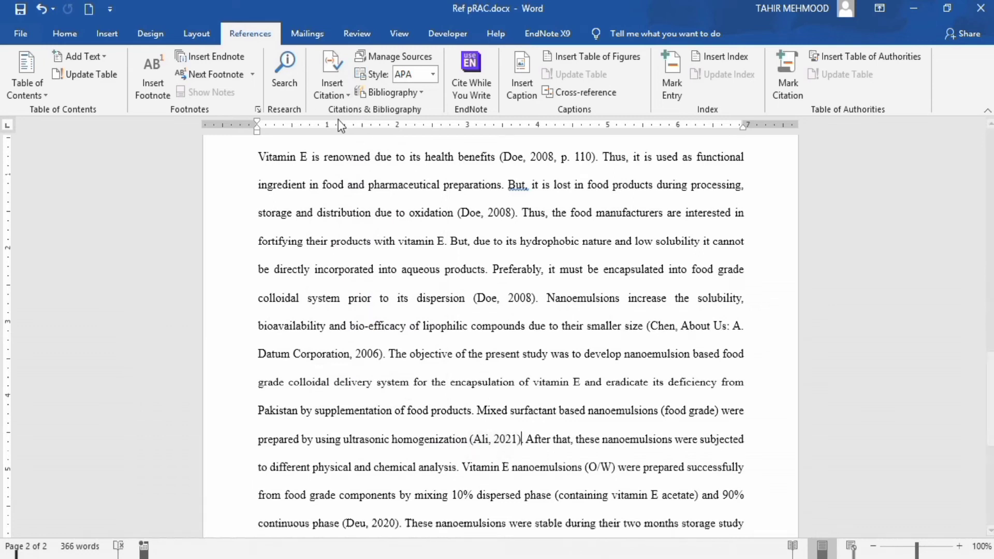
# Try adding the "About Us: A. Datum Corporation" (2006) source as a separate citation beside the new one, and undo that insertion
pyautogui.click(339, 93)
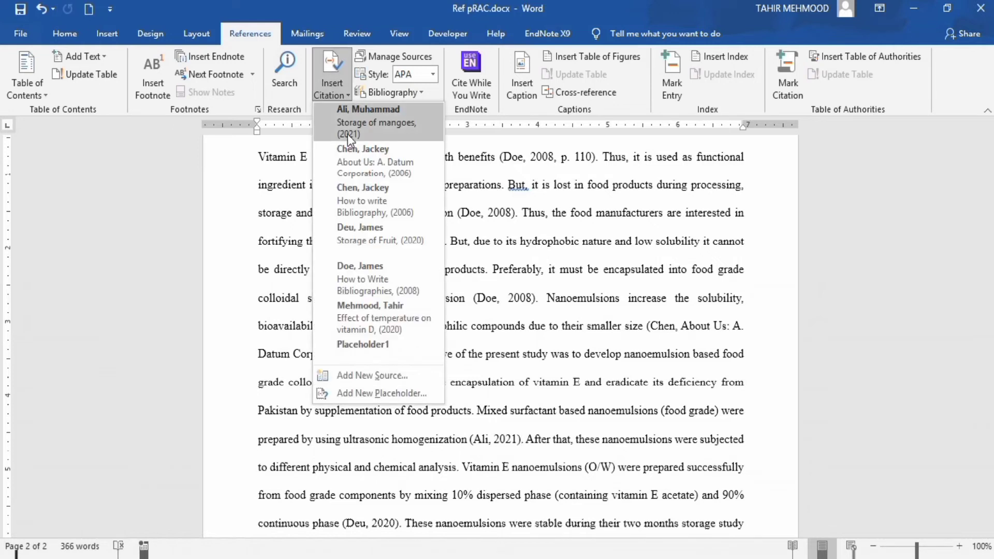
pyautogui.click(362, 162)
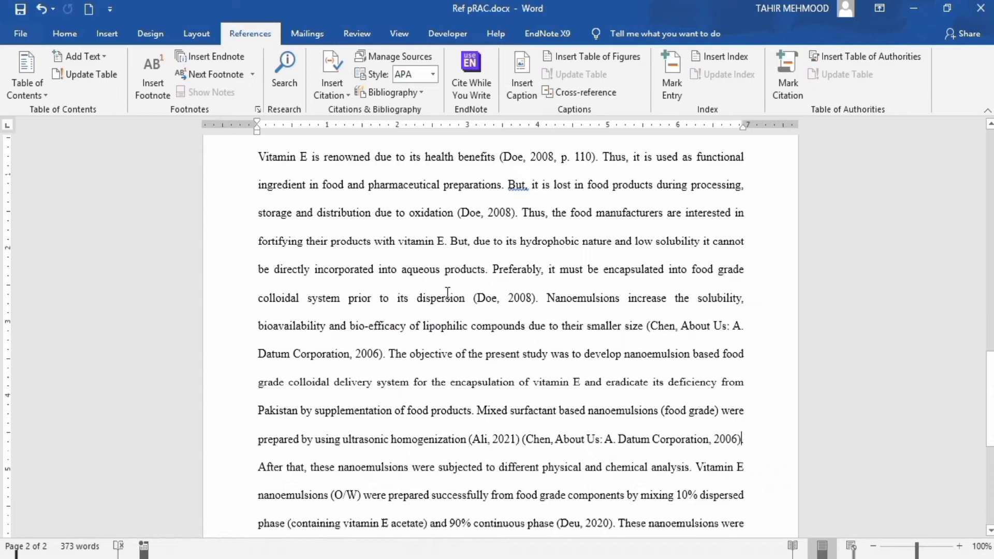
pyautogui.click(42, 9)
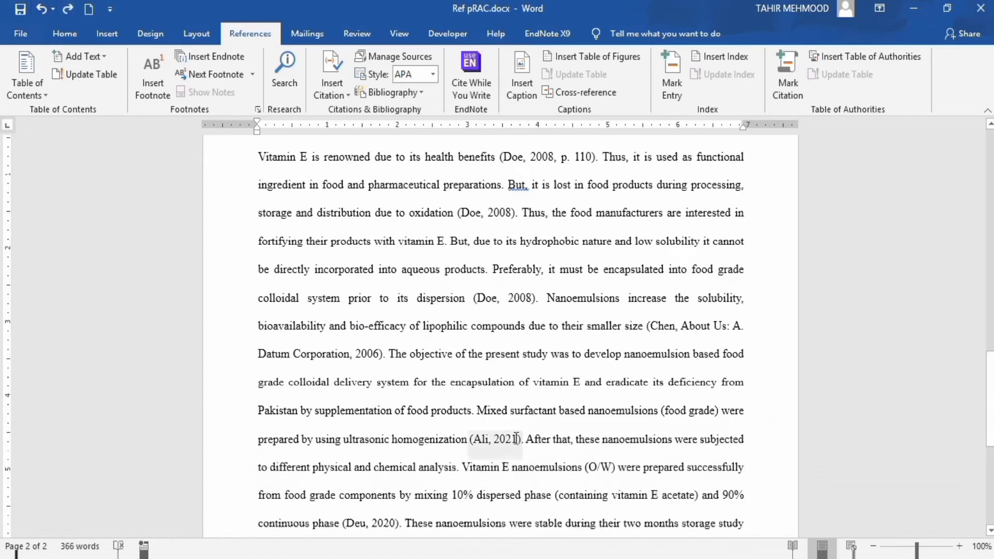
# Add the "About Us: A. Datum Corporation" (2006) and "How to Write Bibliographies" (2008) sources inside the existing citation after "homogenization"
pyautogui.click(518, 442)
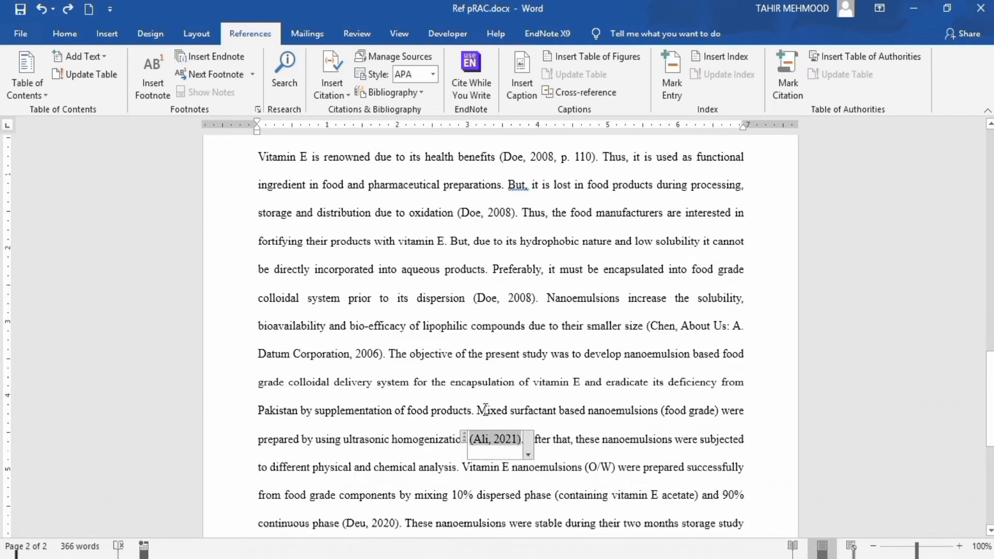
pyautogui.click(348, 96)
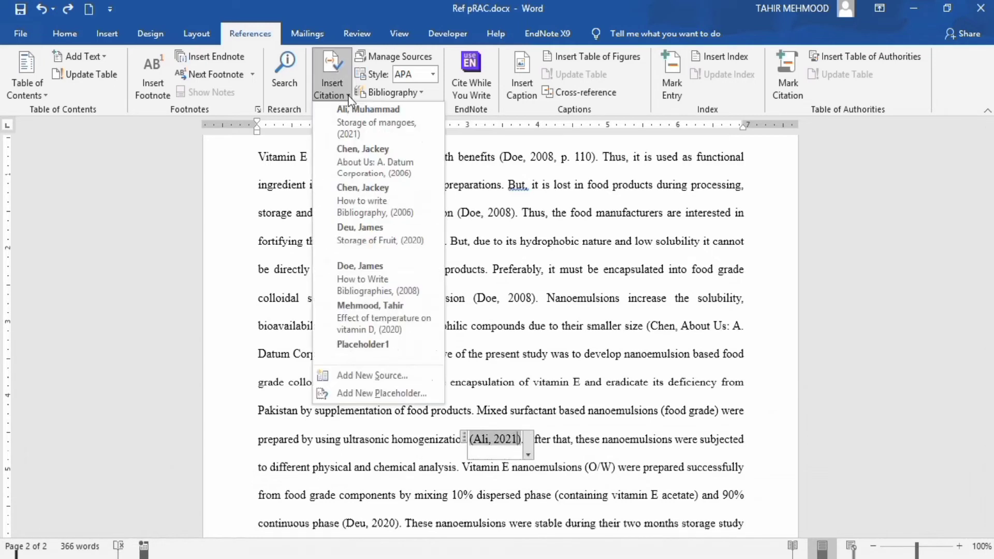
pyautogui.click(355, 161)
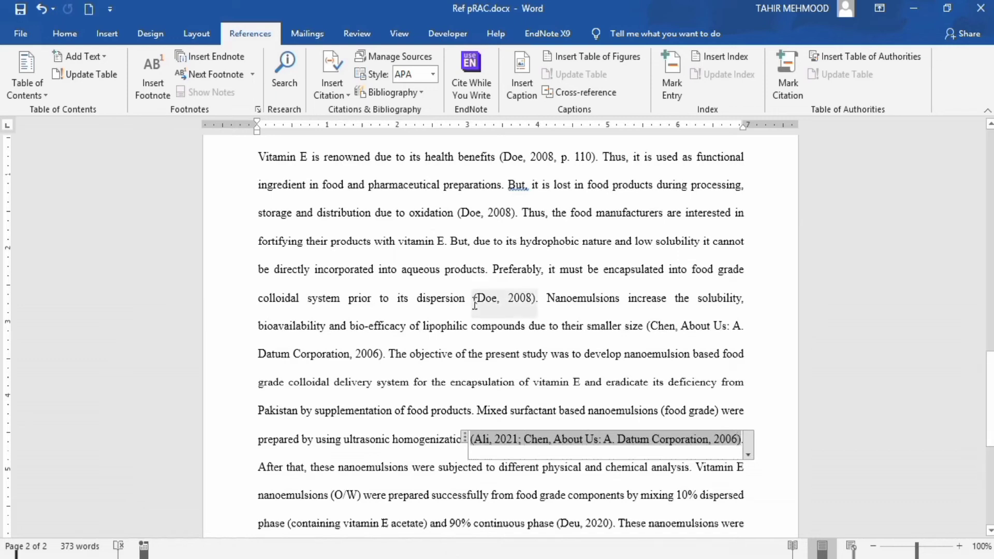
pyautogui.click(349, 97)
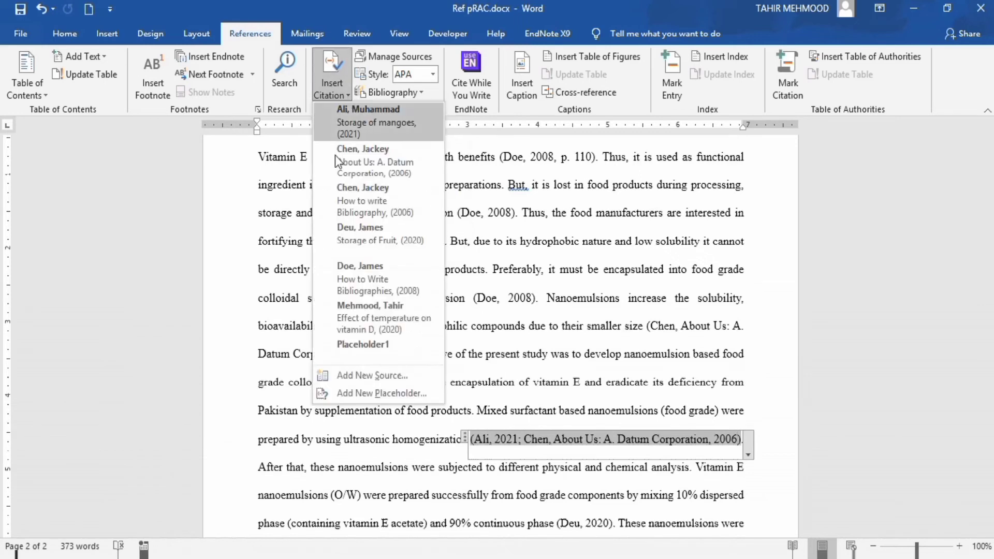
pyautogui.click(353, 279)
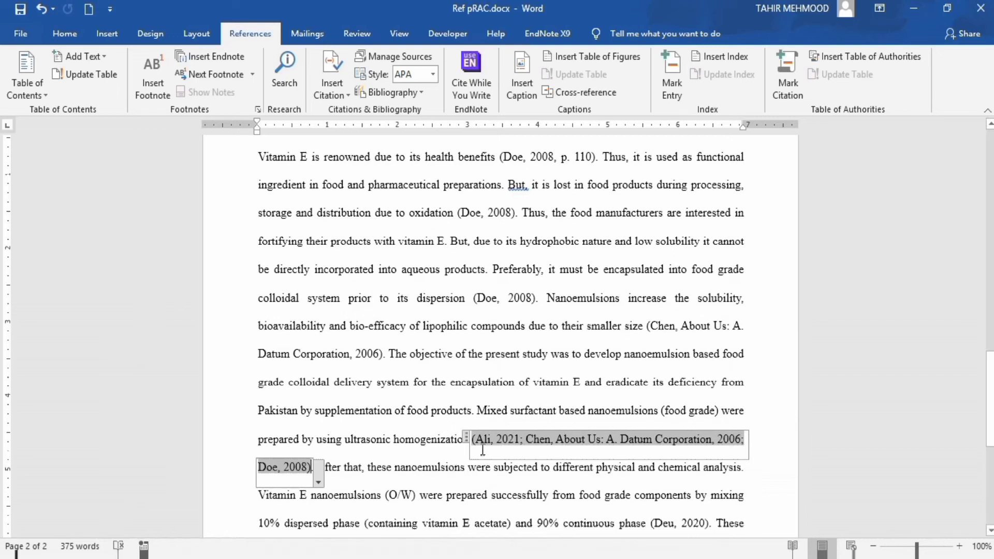
pyautogui.click(441, 437)
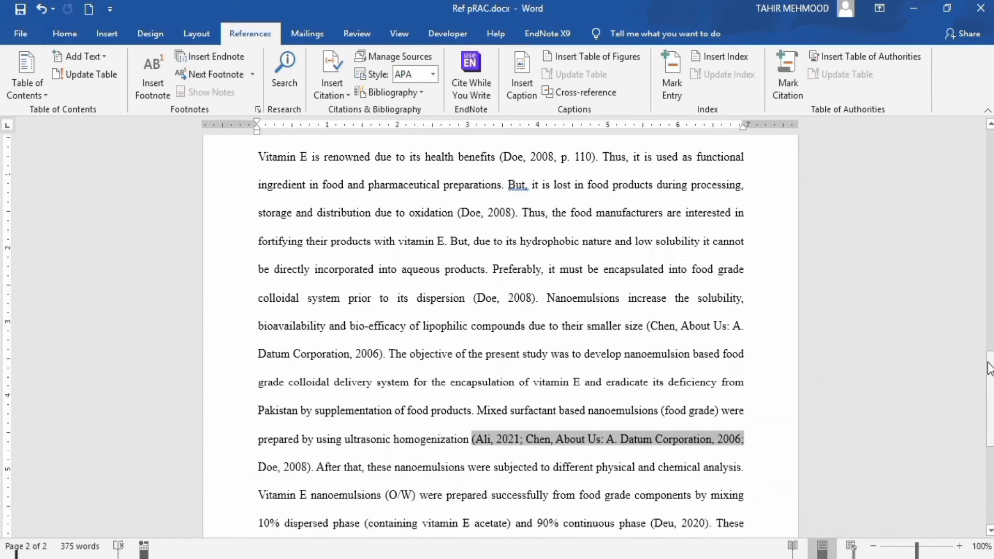
# Start a new page after the document's last paragraph and insert the built-in References bibliography there
pyautogui.moveTo(989, 368); pyautogui.dragTo(989, 381)
pyautogui.moveTo(989, 386); pyautogui.dragTo(989, 450)
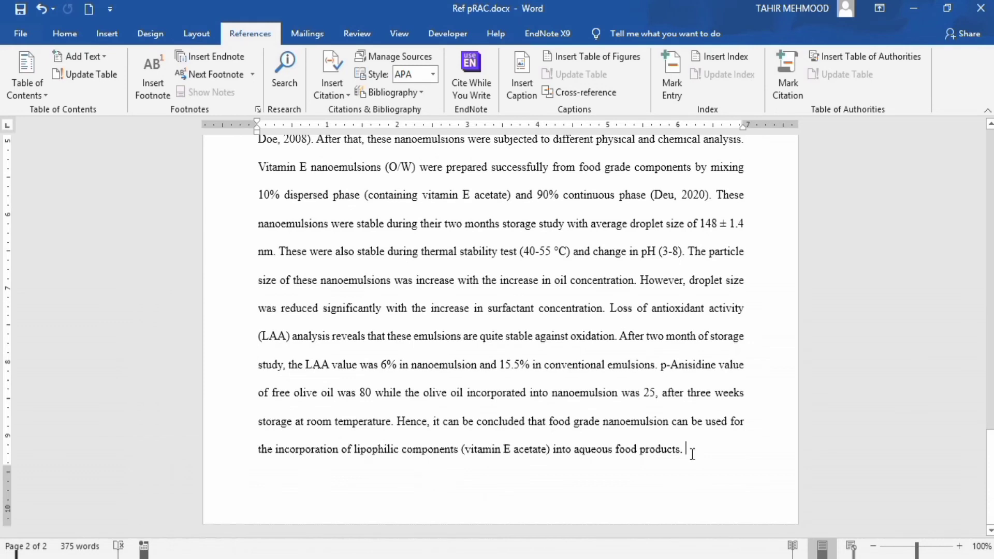
pyautogui.hotkey('ctrl', 'Return')
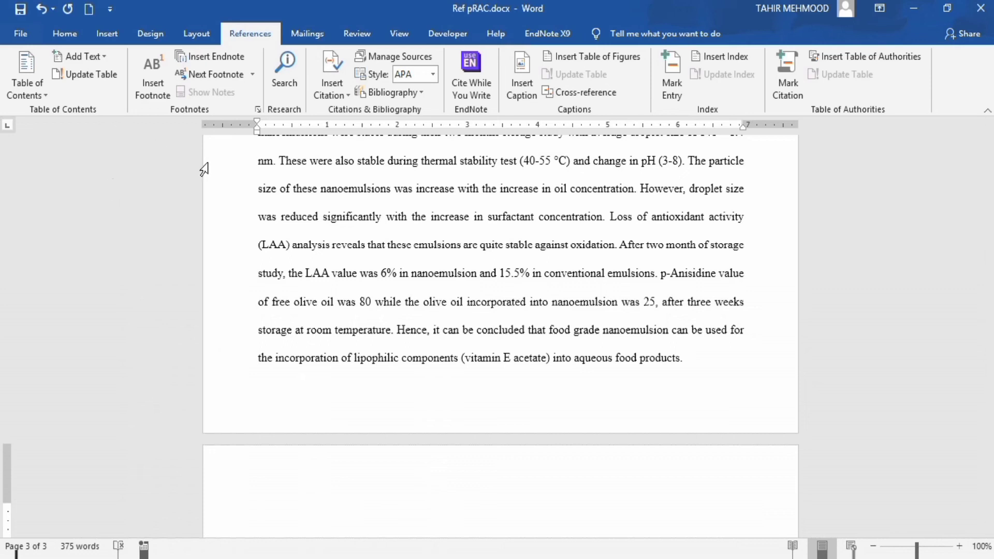
pyautogui.click(424, 93)
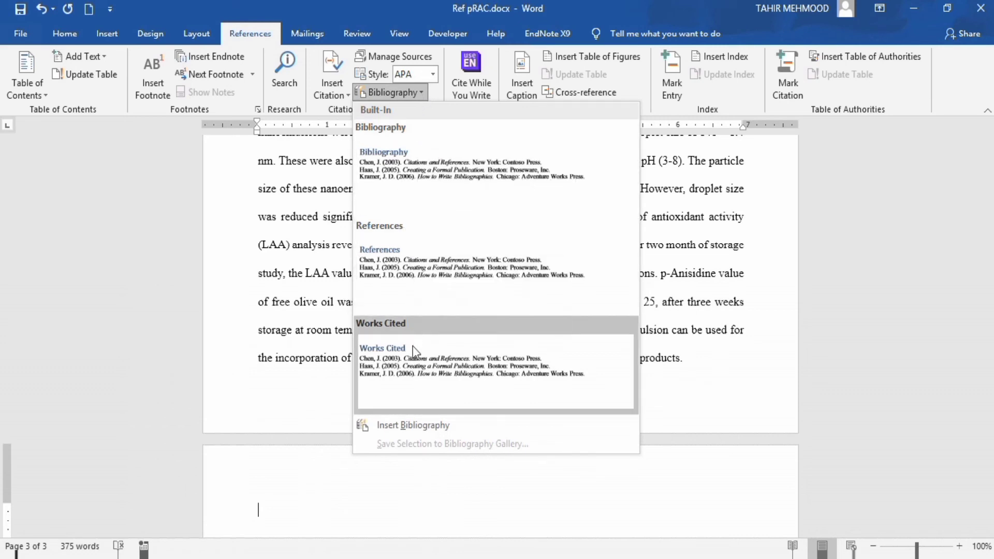
pyautogui.click(440, 273)
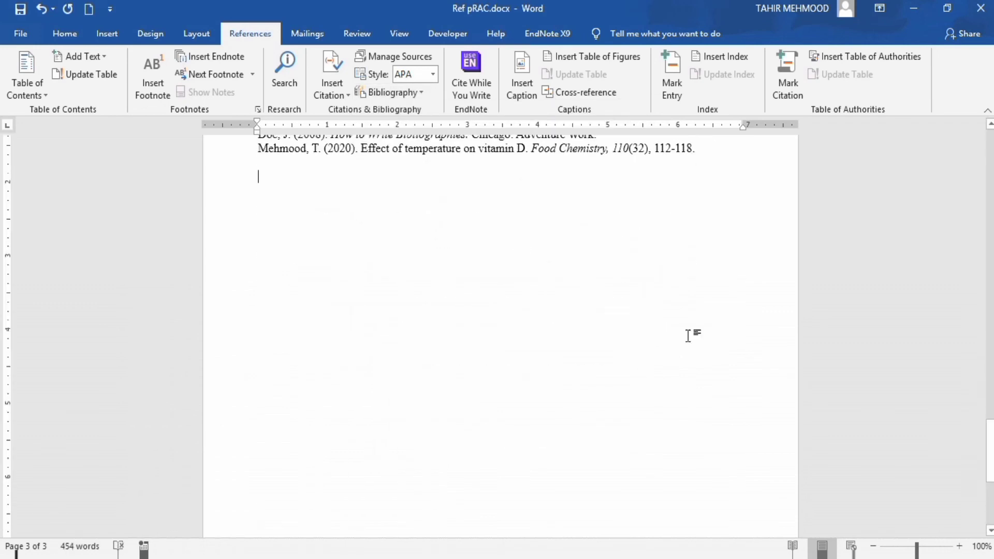
# Set the font colour of the References heading to Automatic
pyautogui.moveTo(989, 442); pyautogui.dragTo(987, 408)
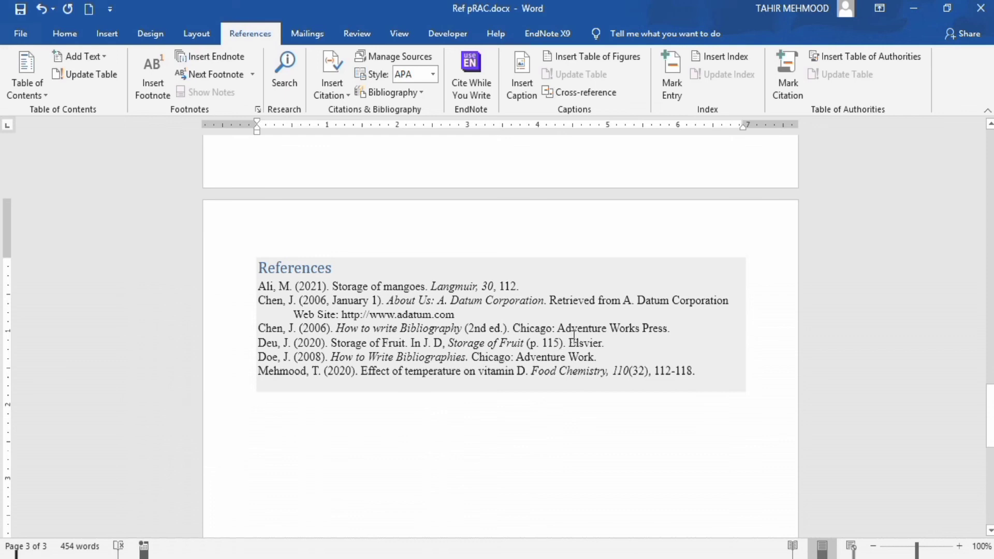
pyautogui.click(335, 268)
pyautogui.moveTo(334, 268); pyautogui.dragTo(260, 268)
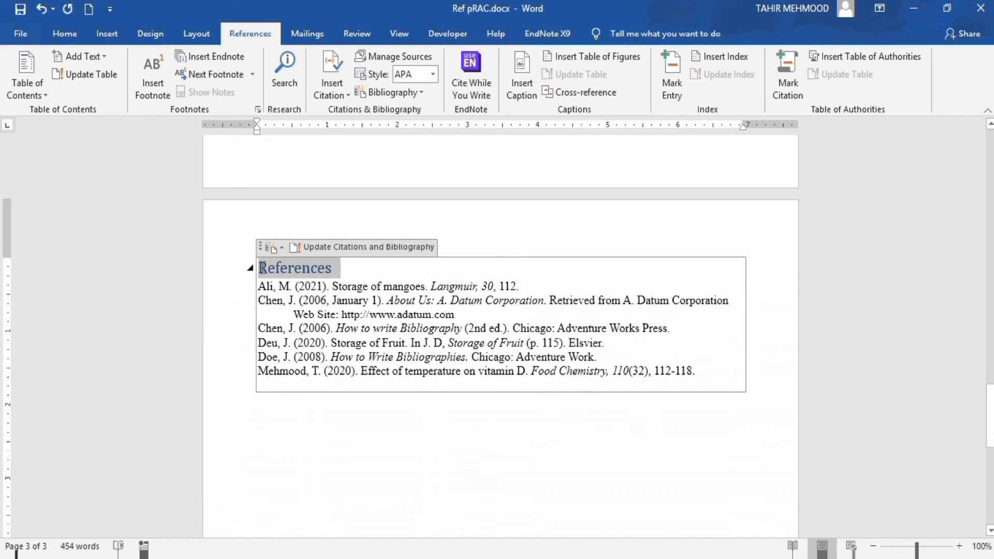
pyautogui.click(64, 34)
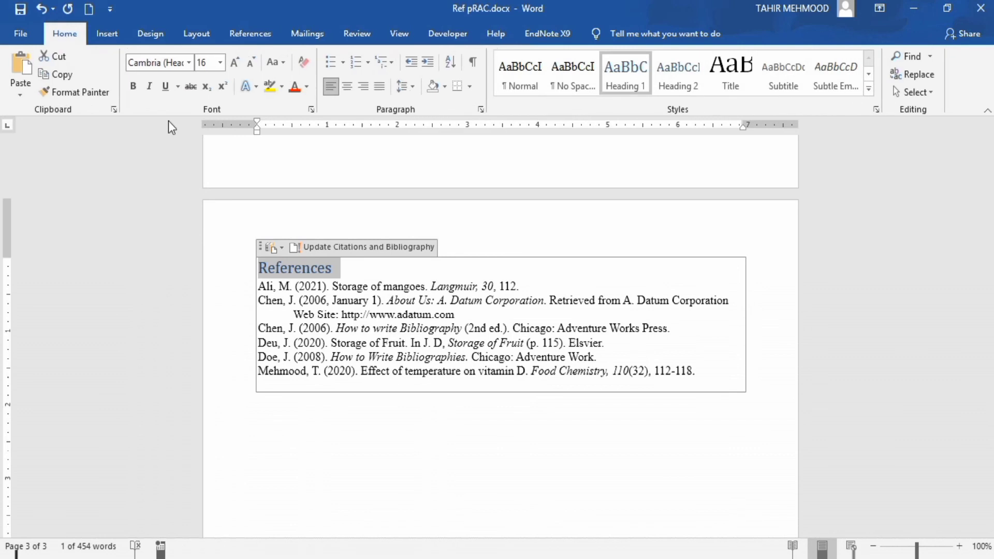
pyautogui.click(307, 87)
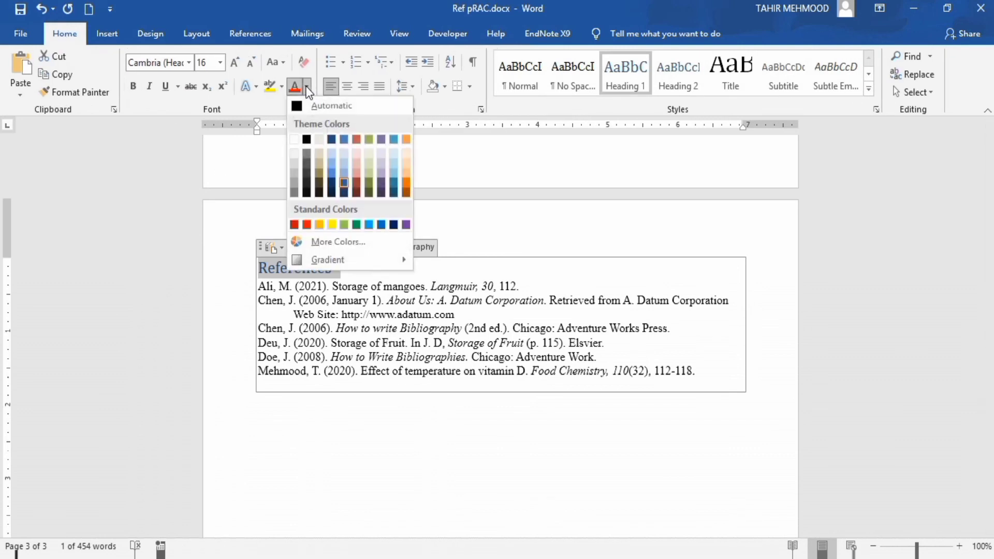
pyautogui.click(297, 107)
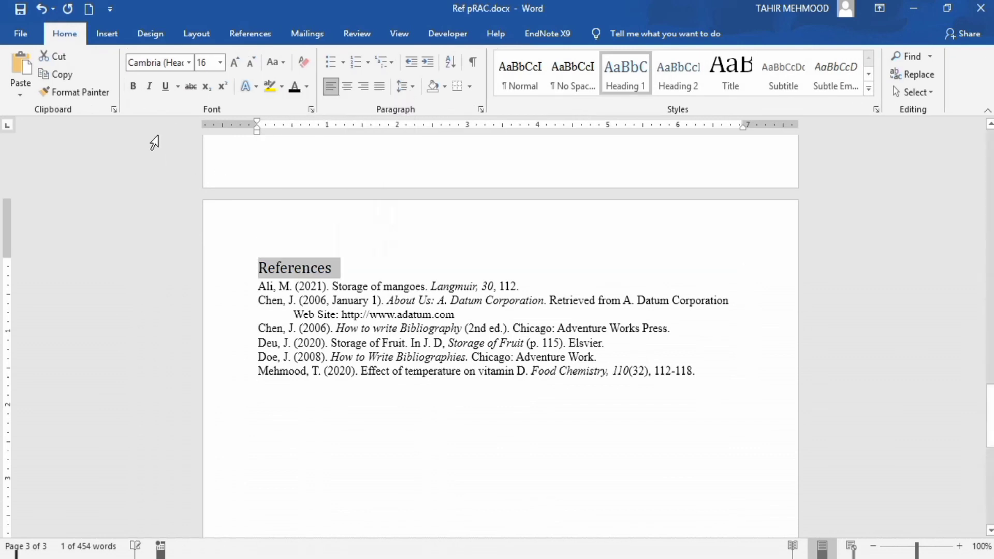
# Set the References heading to Times New Roman, size 12, and centre it
pyautogui.click(189, 63)
pyautogui.click(182, 155)
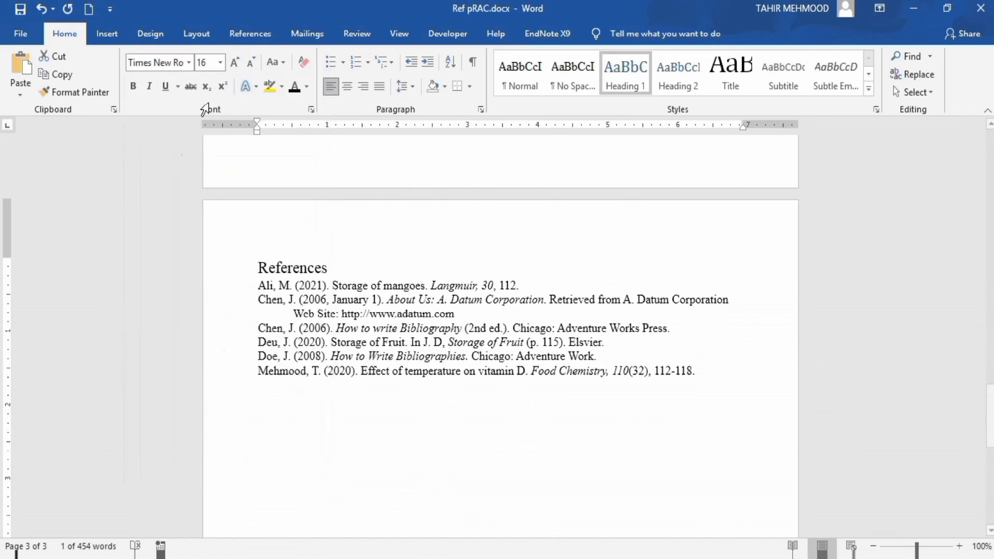
pyautogui.click(220, 62)
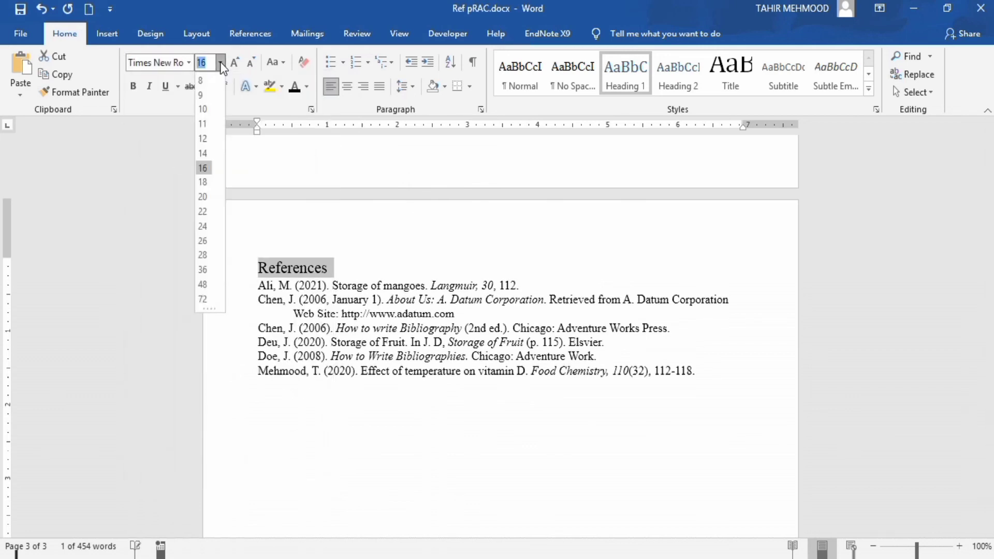
pyautogui.click(206, 136)
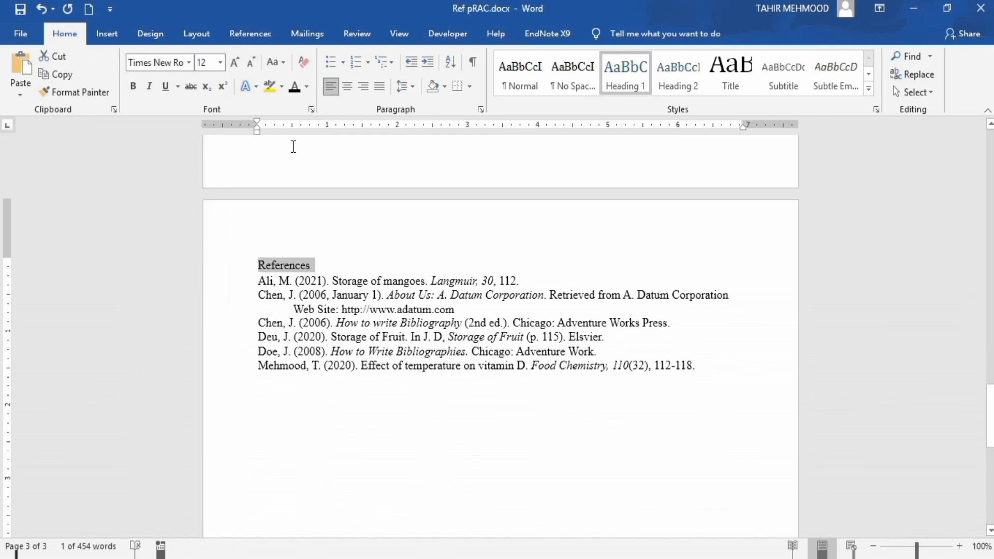
pyautogui.click(348, 87)
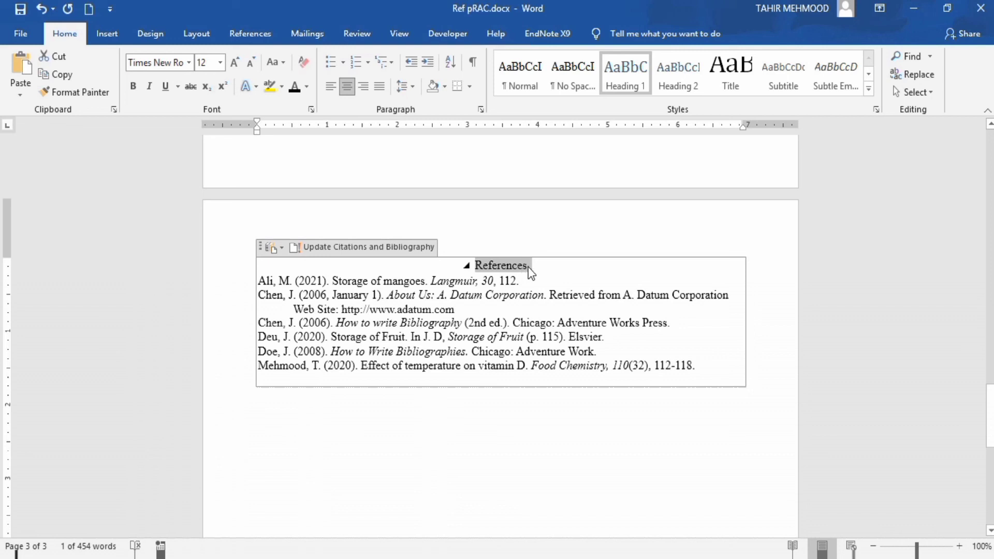
# Set the line spacing of all reference entries below the heading to 2.0
pyautogui.click(260, 280)
pyautogui.moveTo(261, 280); pyautogui.dragTo(700, 366)
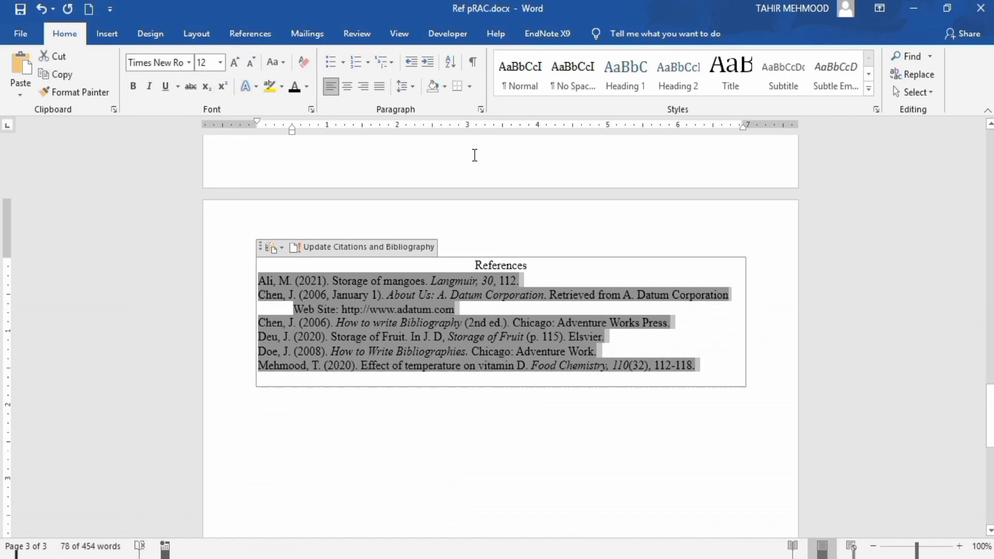
pyautogui.click(413, 87)
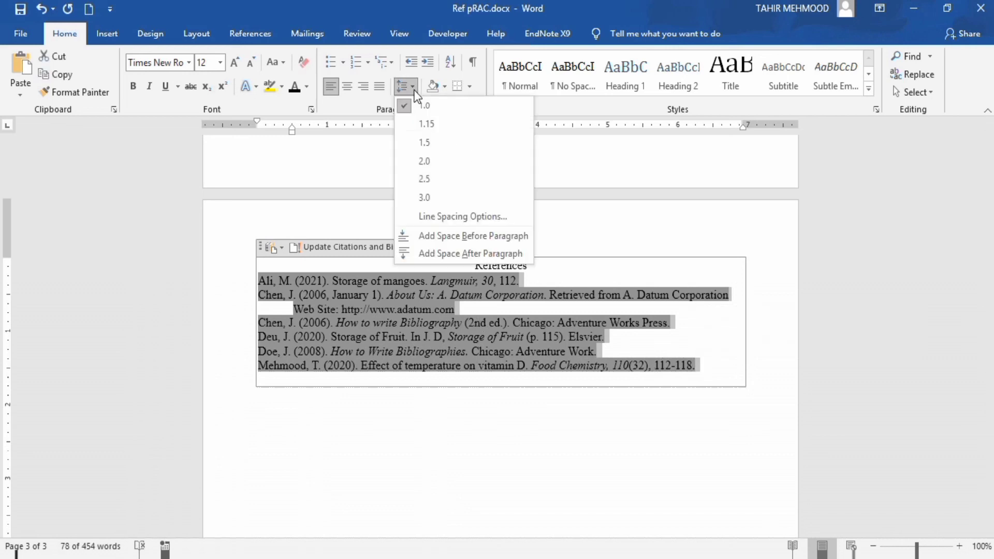
pyautogui.click(439, 164)
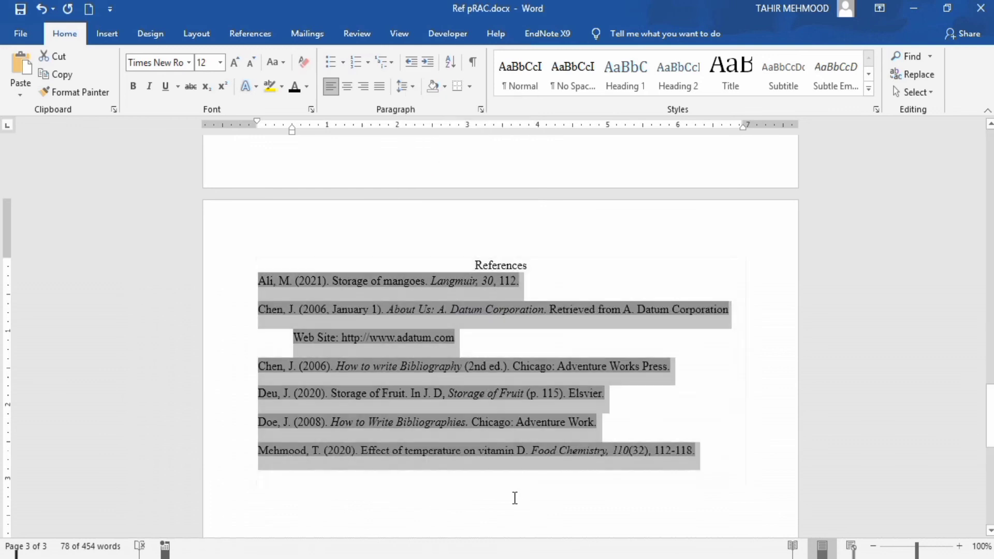
pyautogui.click(515, 498)
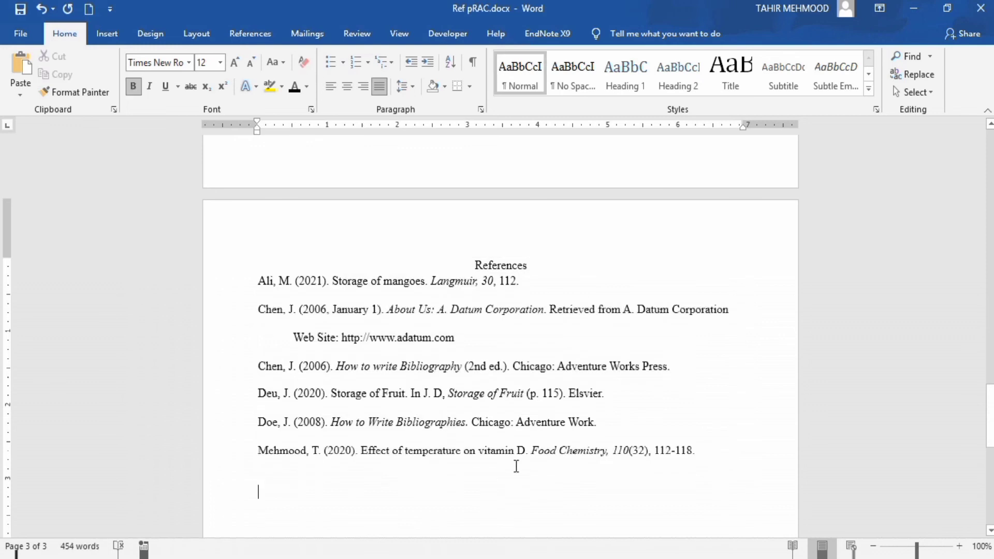
# Apply 2.0 line spacing to the References heading together with the entries
pyautogui.click(491, 264)
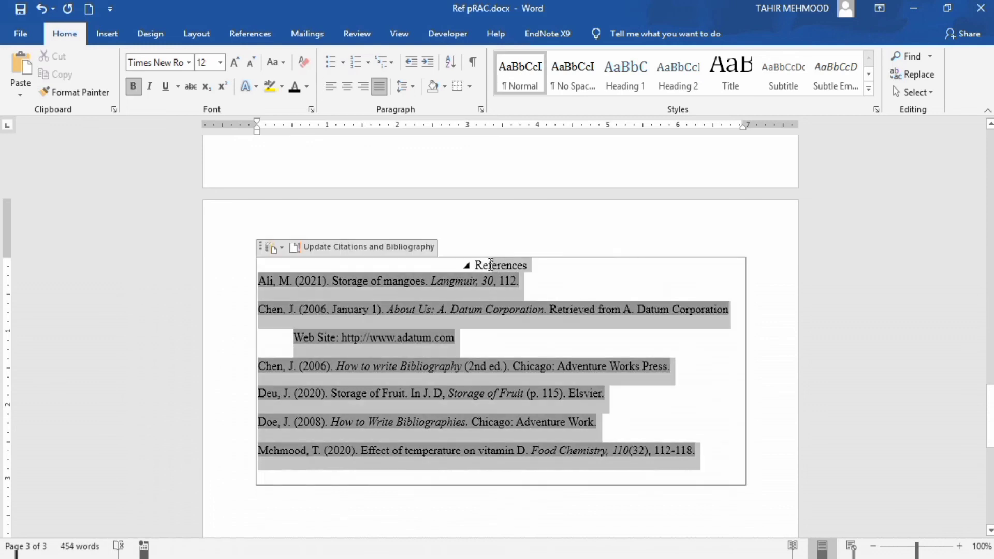
pyautogui.tripleClick(487, 265)
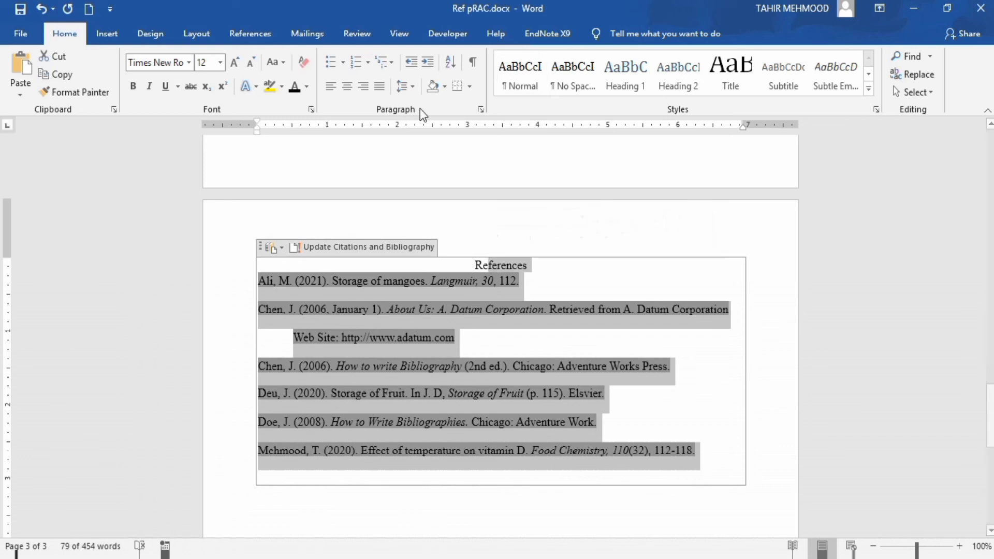
pyautogui.click(411, 89)
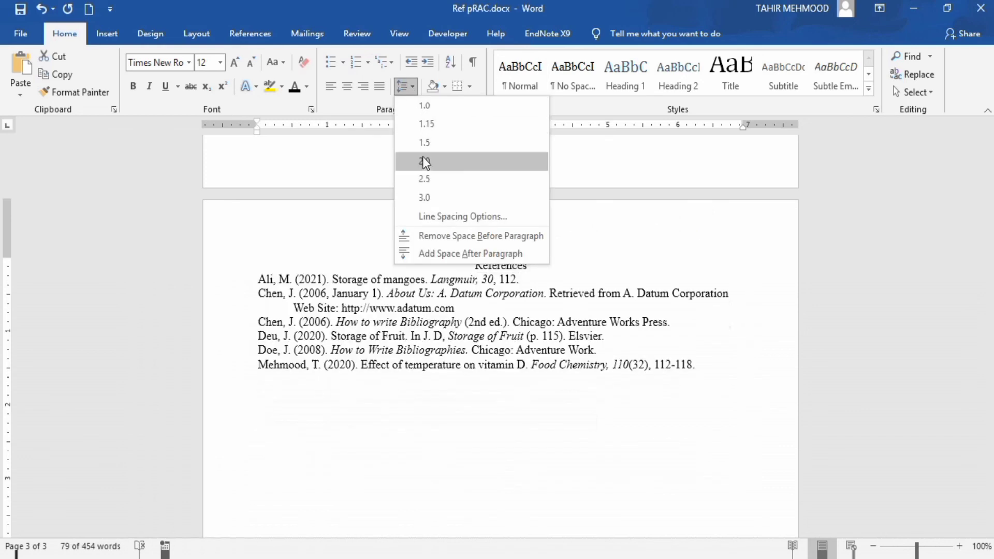
pyautogui.click(423, 158)
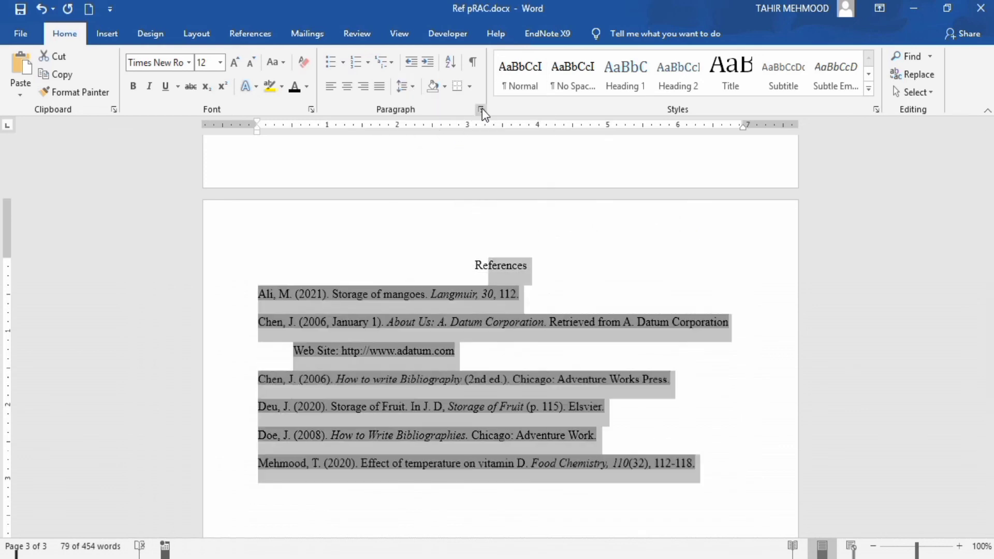
# Enable "Don't add space between paragraphs of the same style" for the heading and reference entries, and clear the selection
pyautogui.click(481, 108)
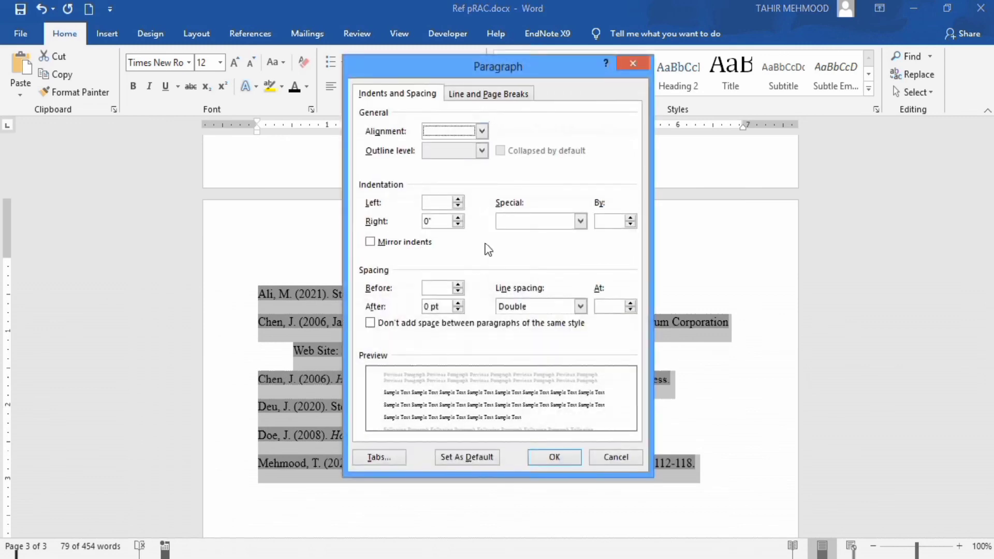
pyautogui.click(370, 323)
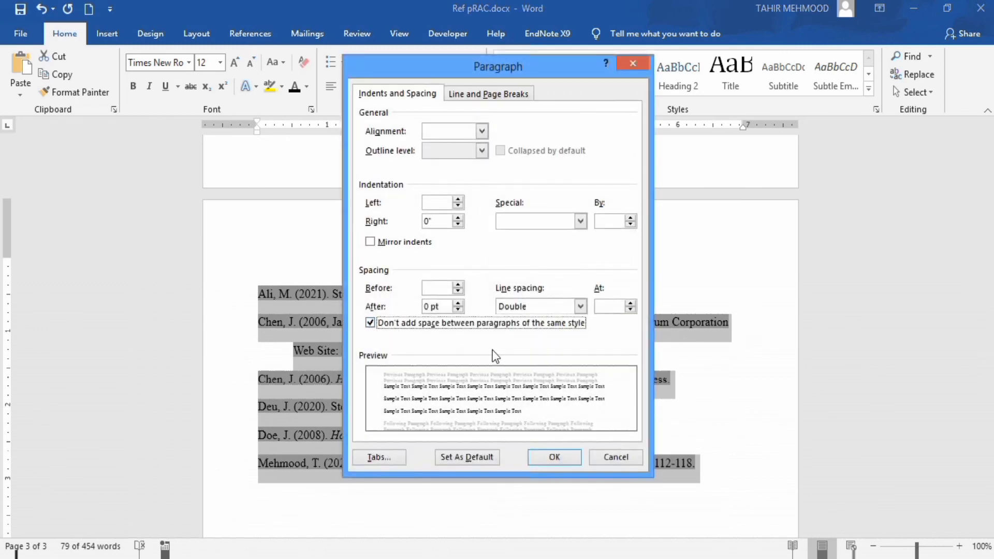
pyautogui.click(554, 458)
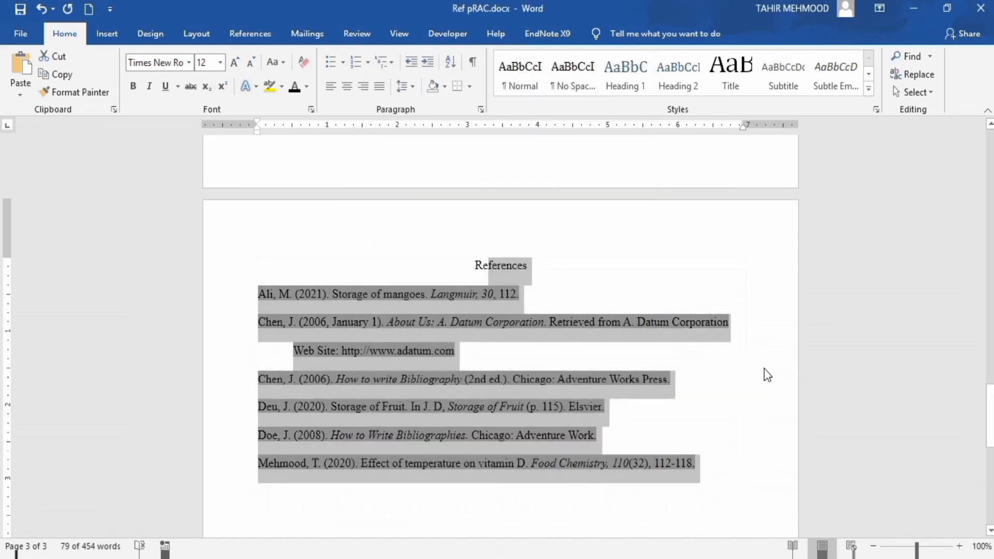
pyautogui.click(544, 338)
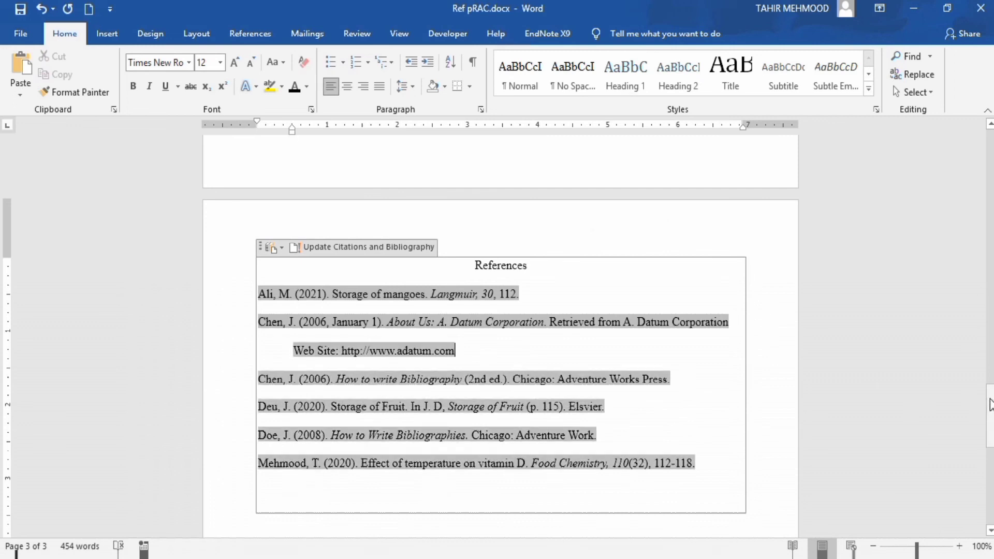
pyautogui.moveTo(990, 404); pyautogui.dragTo(990, 413)
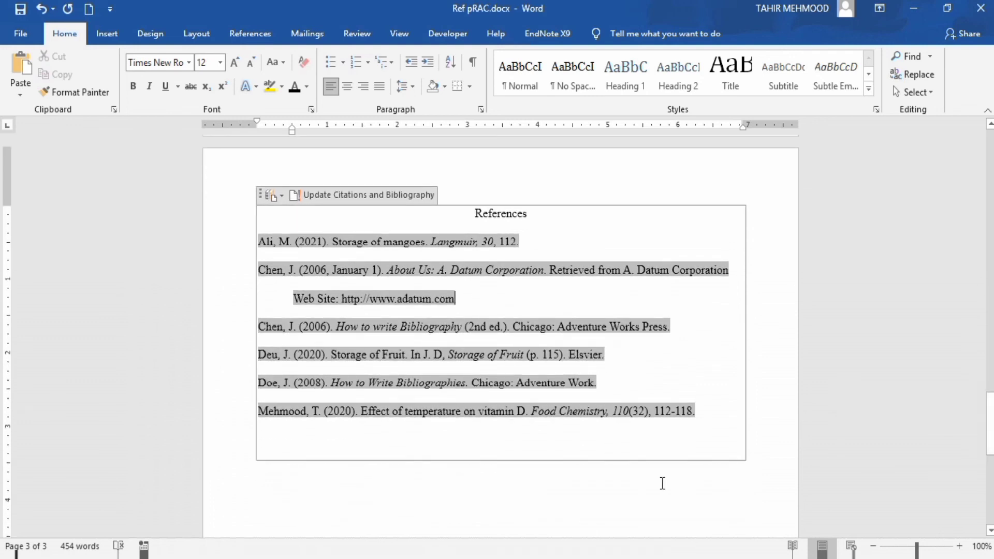